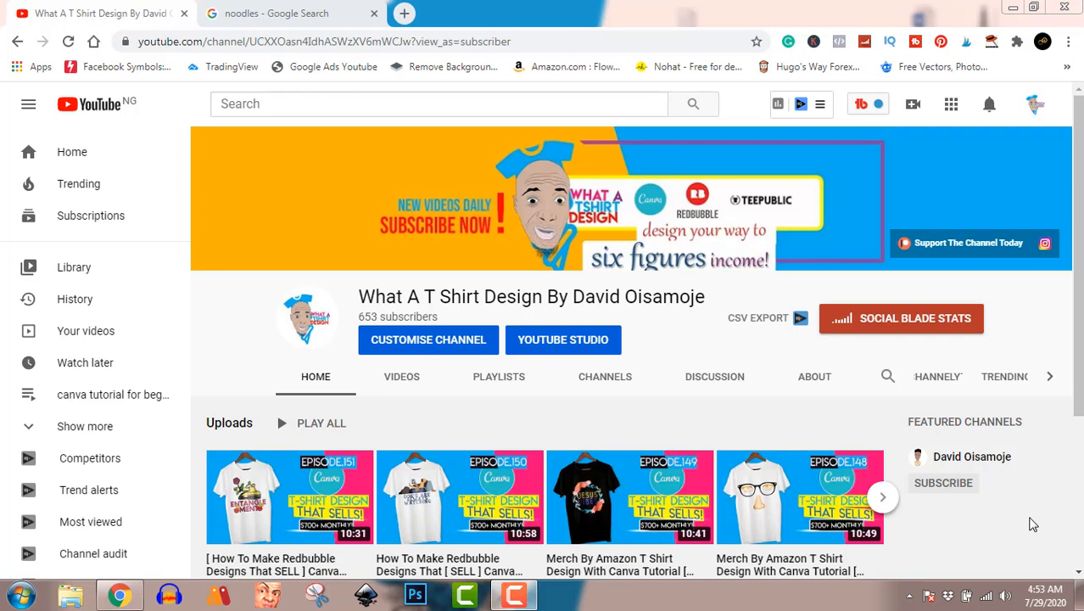
Look through the uploaded videos of the What A T Shirt Design channel
left_click(411, 384)
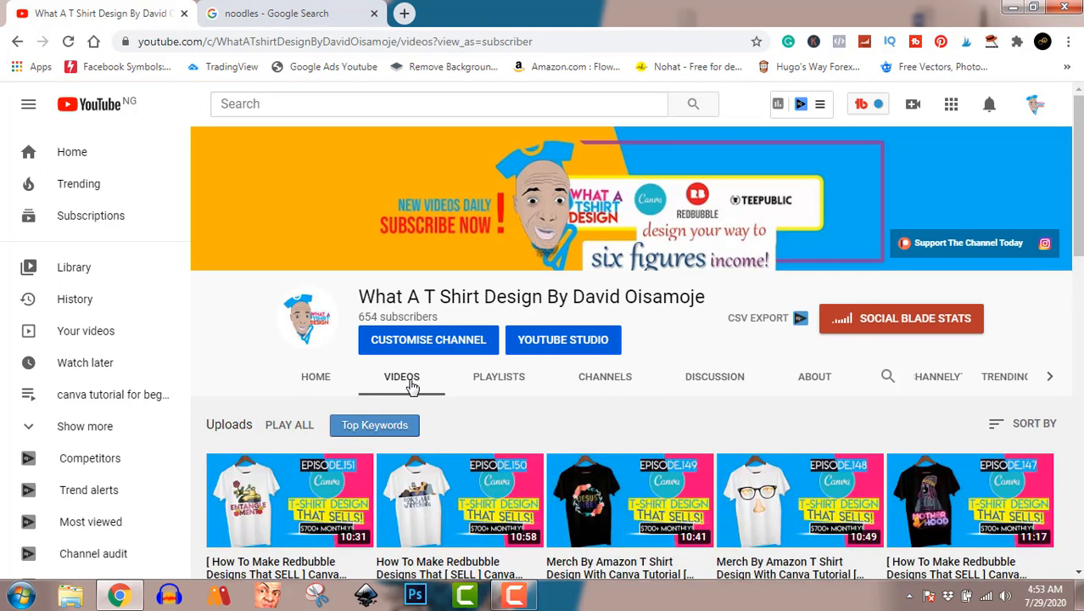
scroll(528, 463, "down", 3)
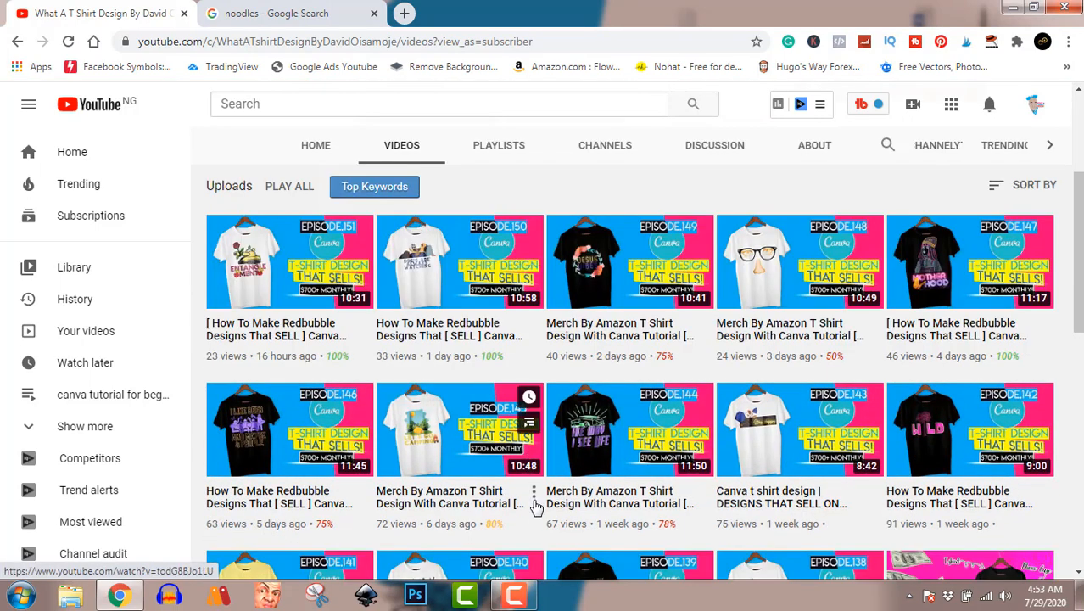
scroll(535, 506, "up", 3)
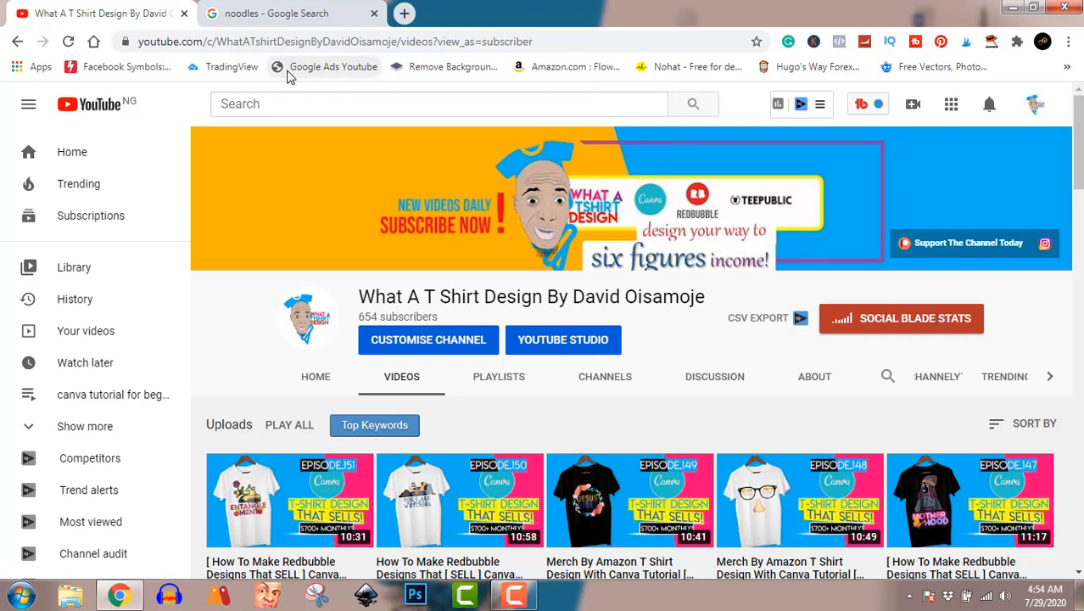
Open Canva in a new browser tab and create a new design with custom dimensions of 4500 × 5400 px
left_click(406, 15)
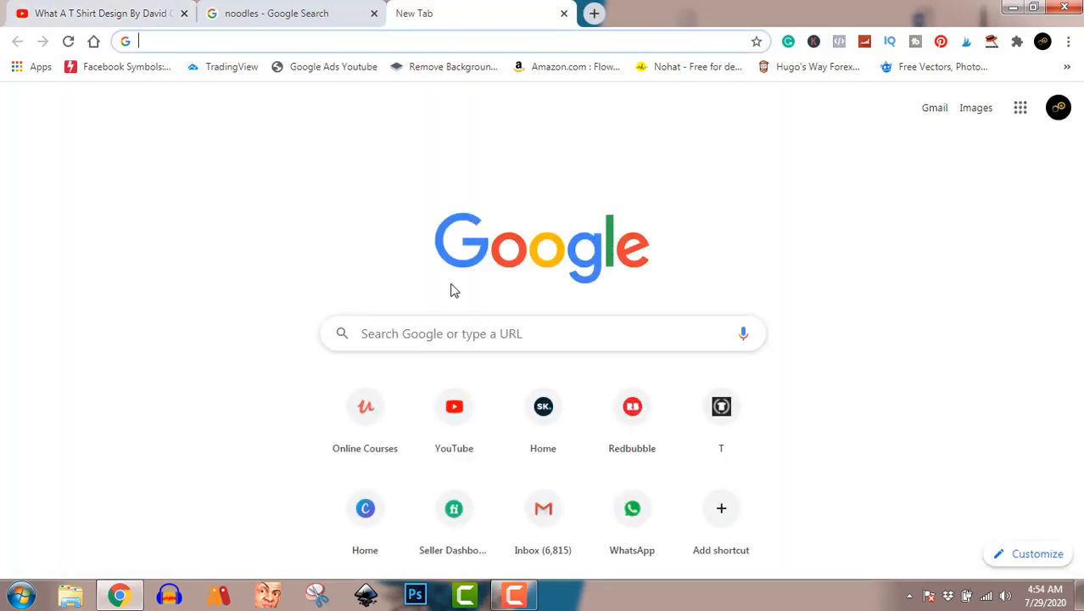
left_click(365, 514)
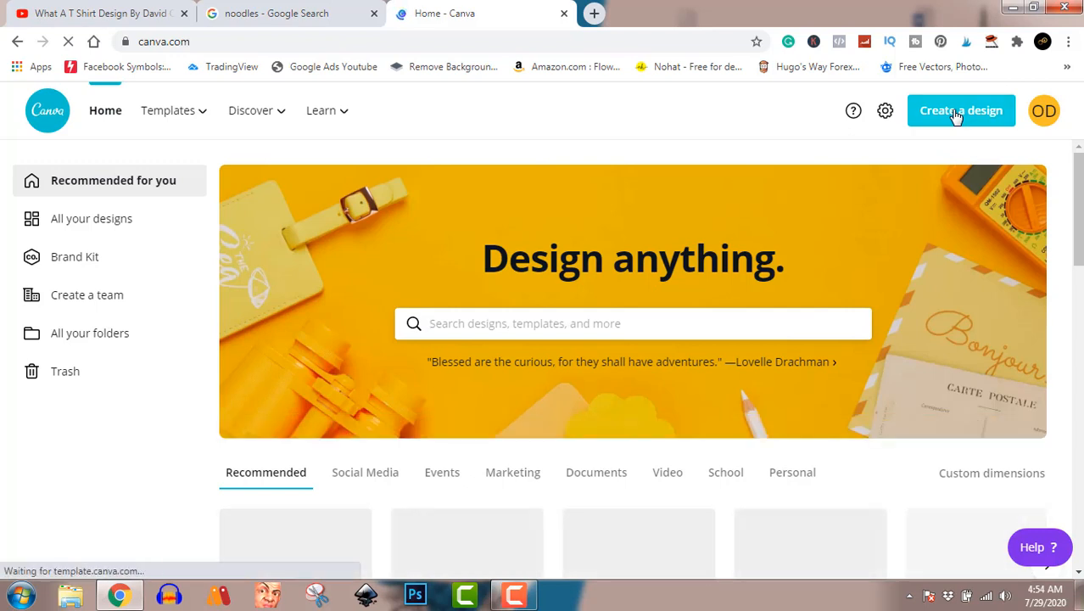
left_click(957, 117)
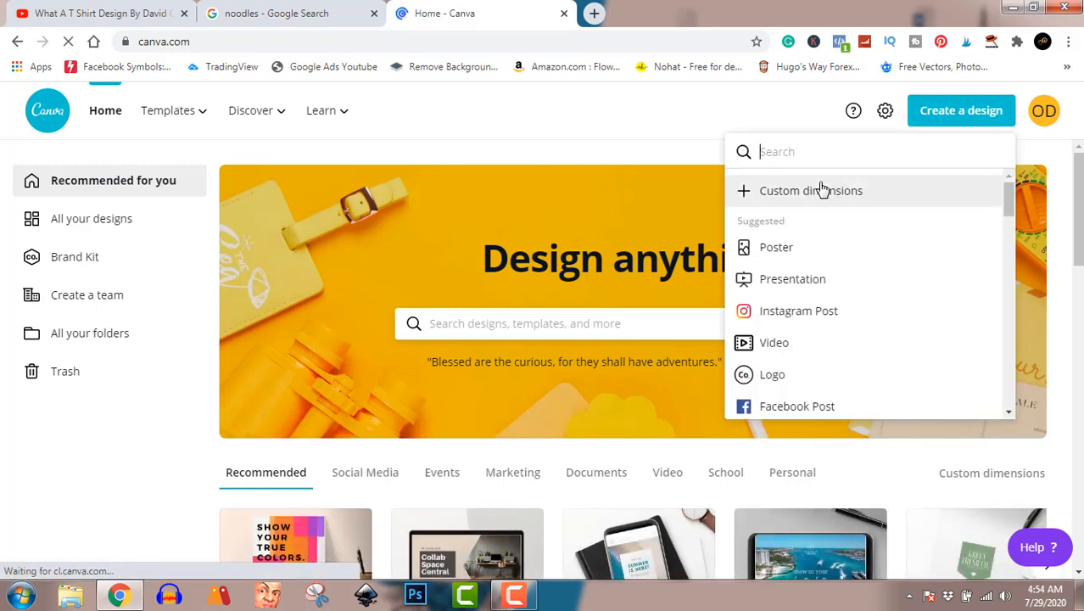
left_click(821, 188)
type("4500")
left_click(878, 197)
type("5400")
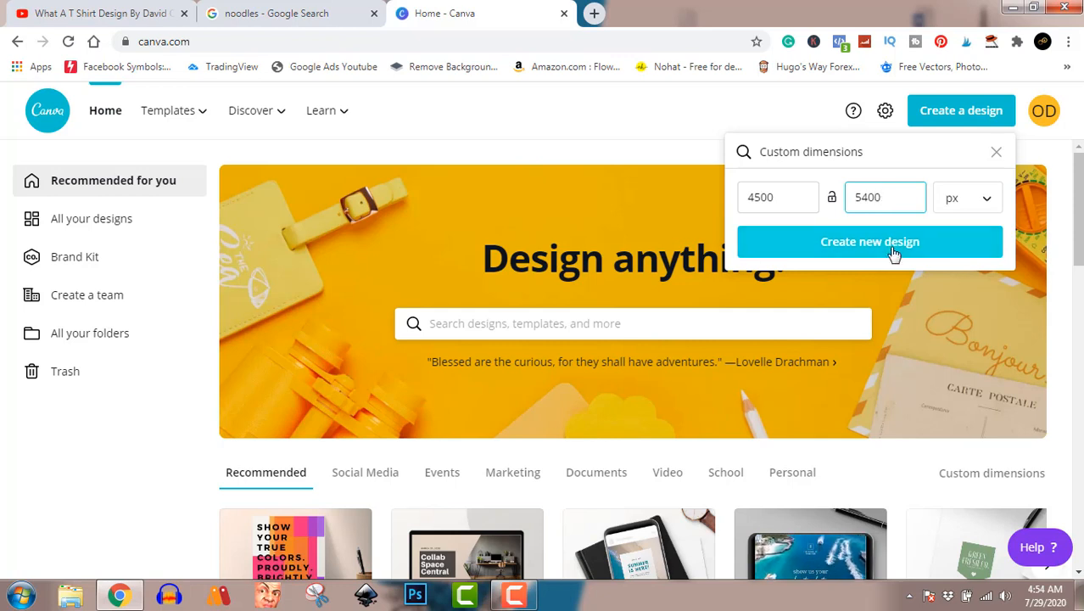
left_click(894, 253)
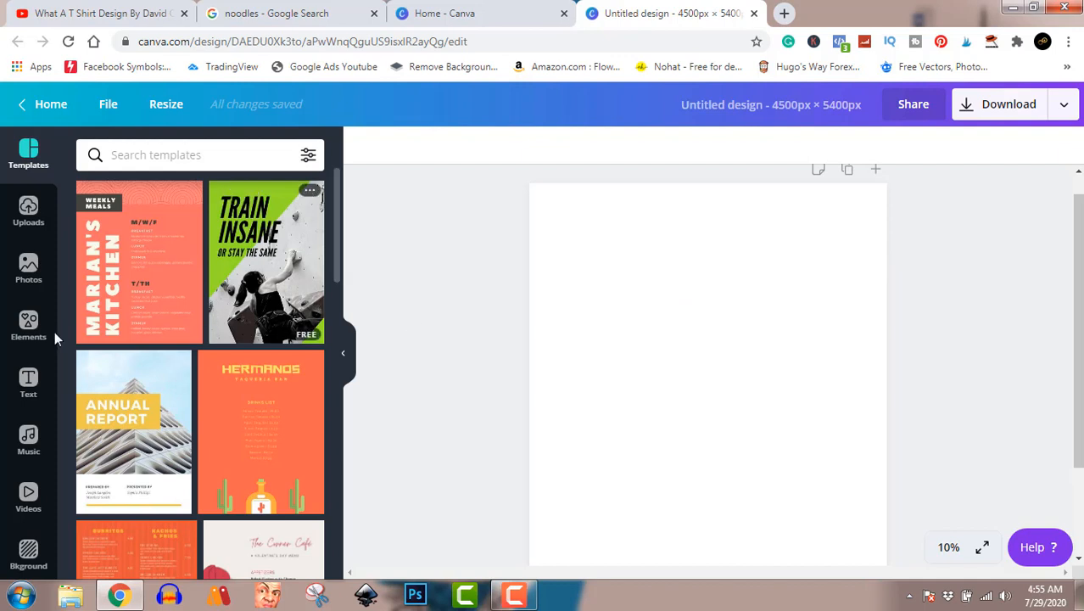
Search the Elements library for "noodles"
left_click(26, 334)
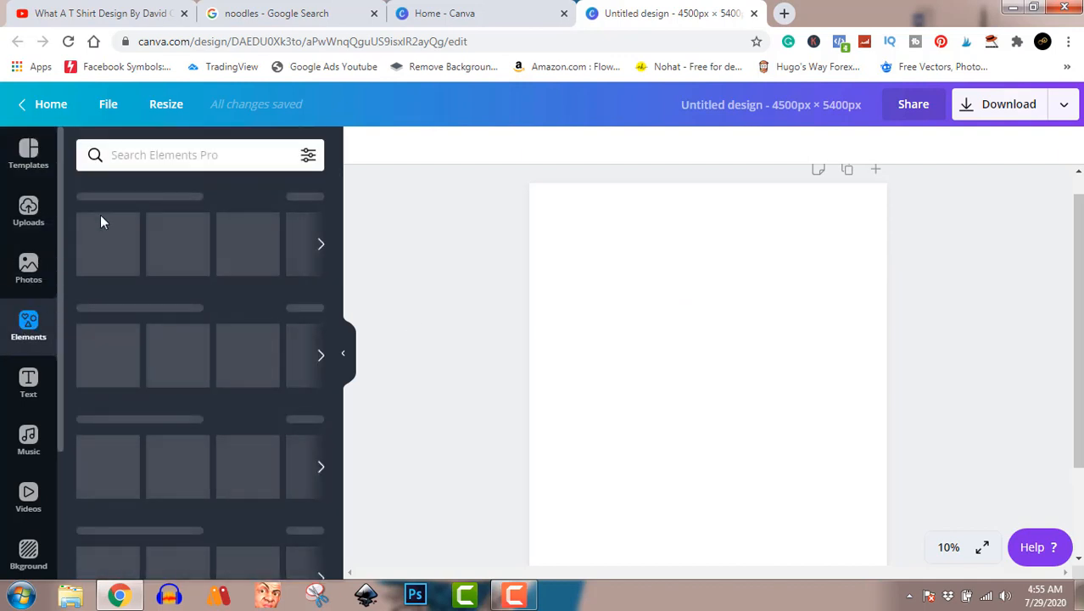
left_click(169, 155)
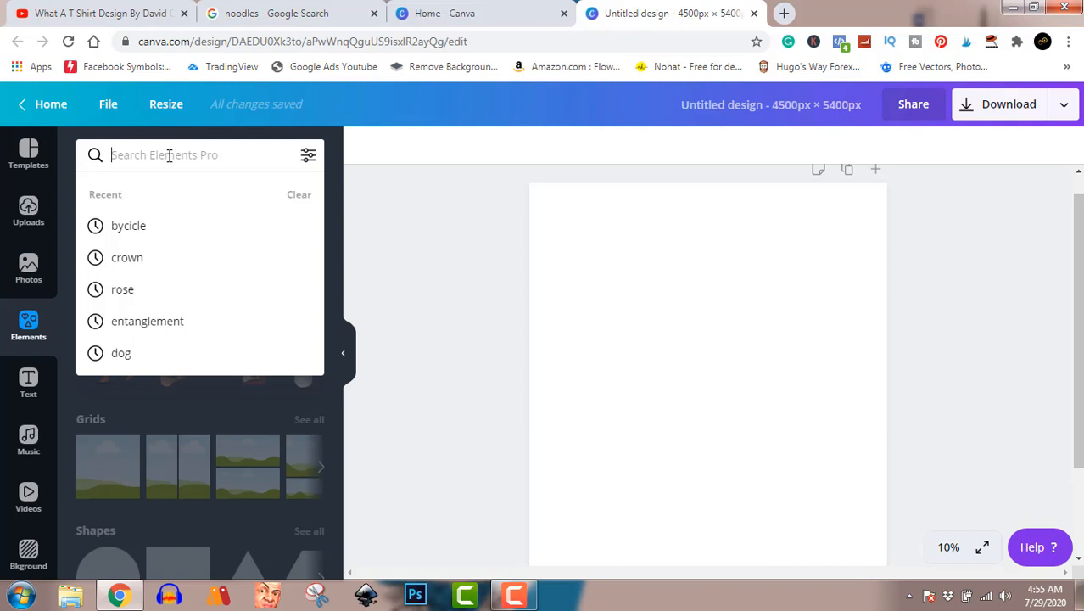
type("nood")
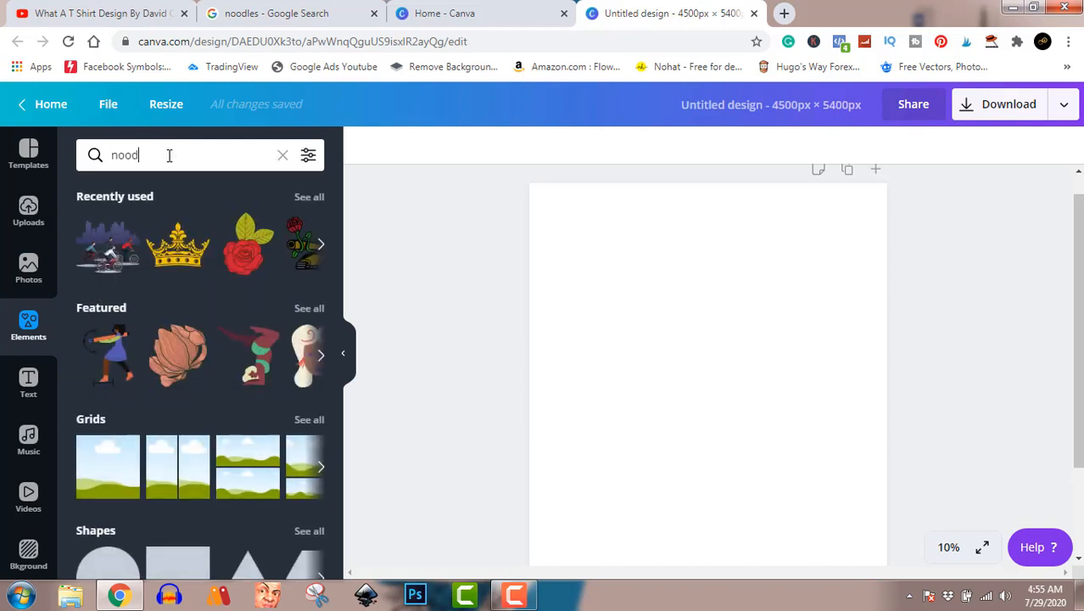
type("les")
key("Return")
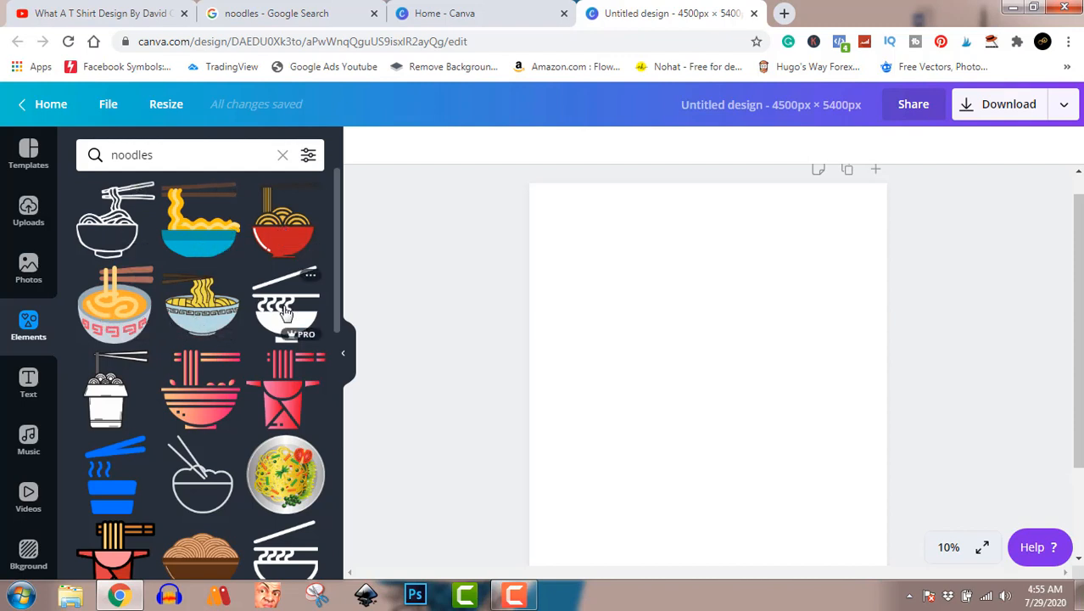
Add the graphic of a red noodle bowl with chopsticks and rising steam from the search results to the page
scroll(192, 392, "down", 5)
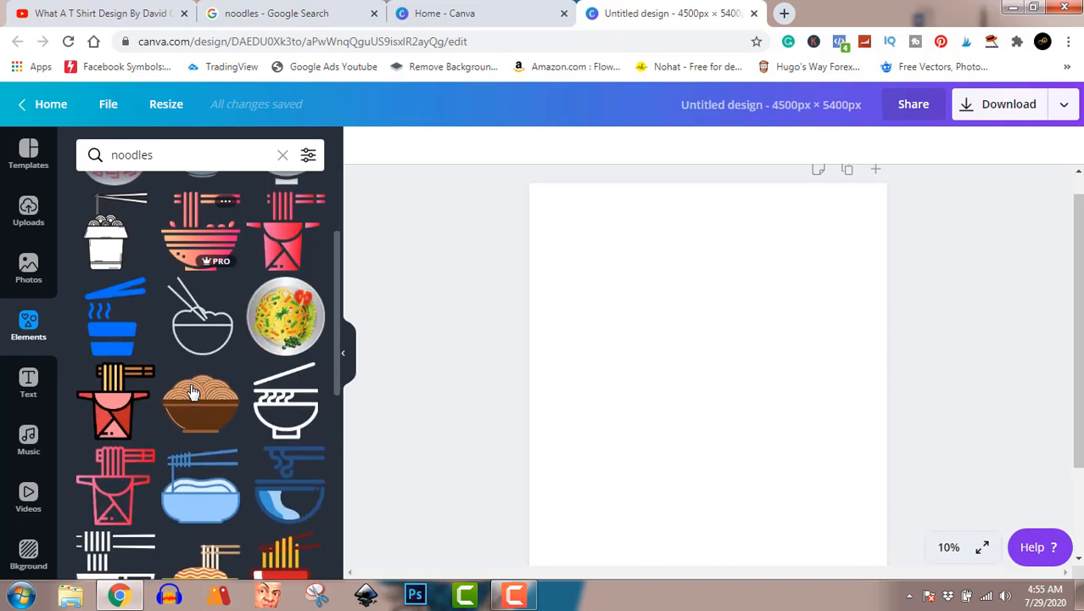
scroll(193, 392, "down", 3)
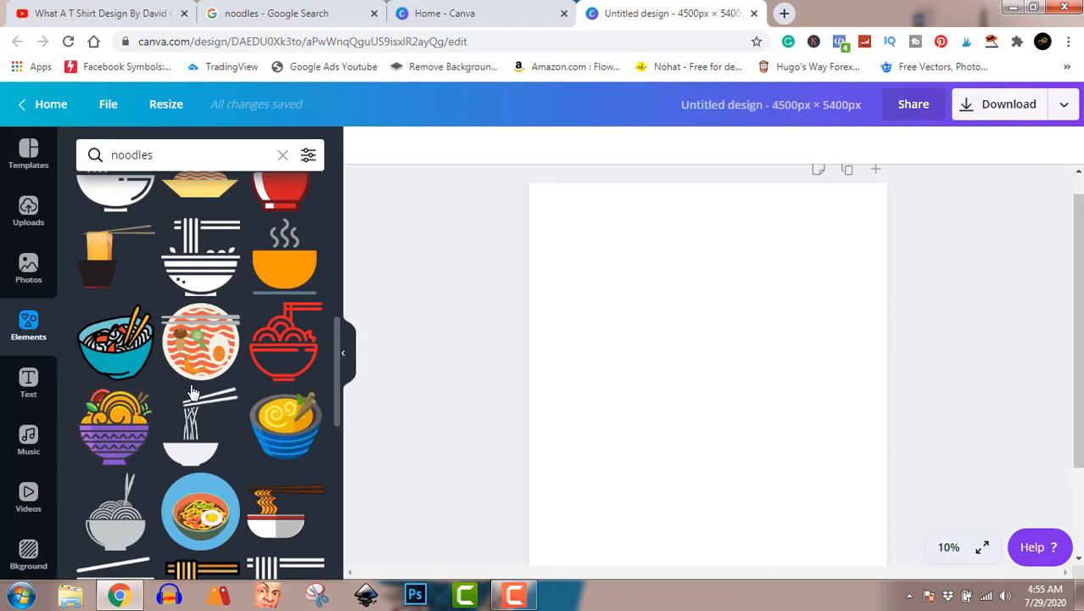
scroll(192, 392, "down", 4)
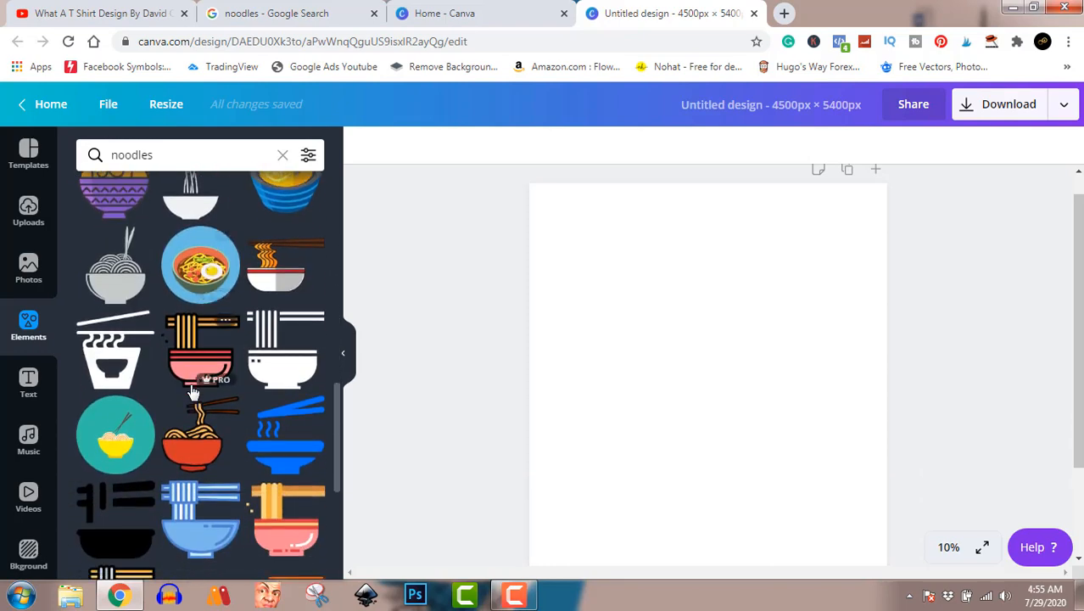
scroll(193, 392, "down", 10)
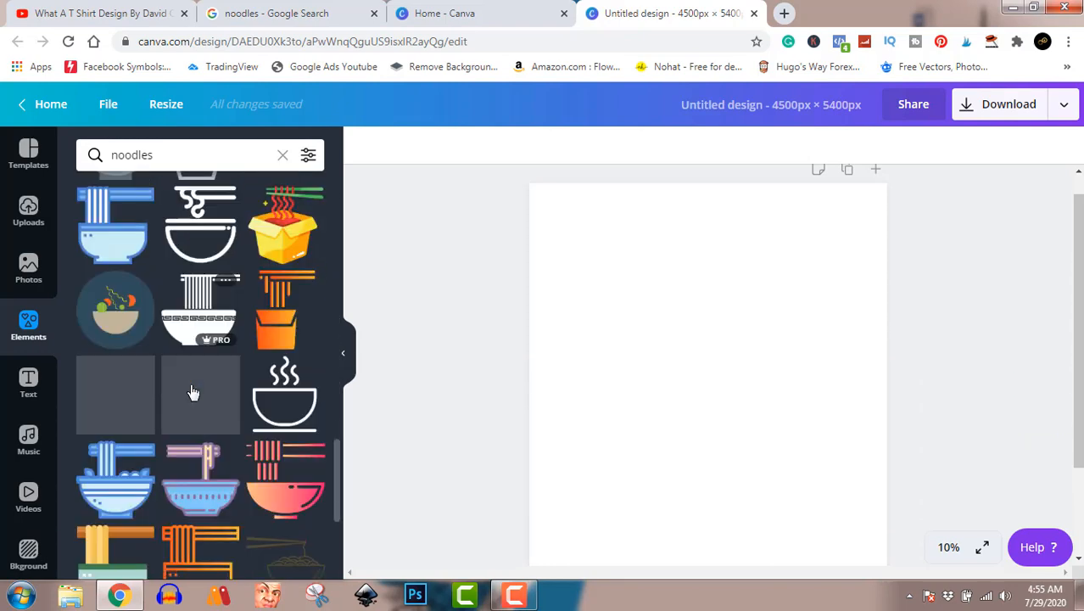
scroll(193, 392, "down", 4)
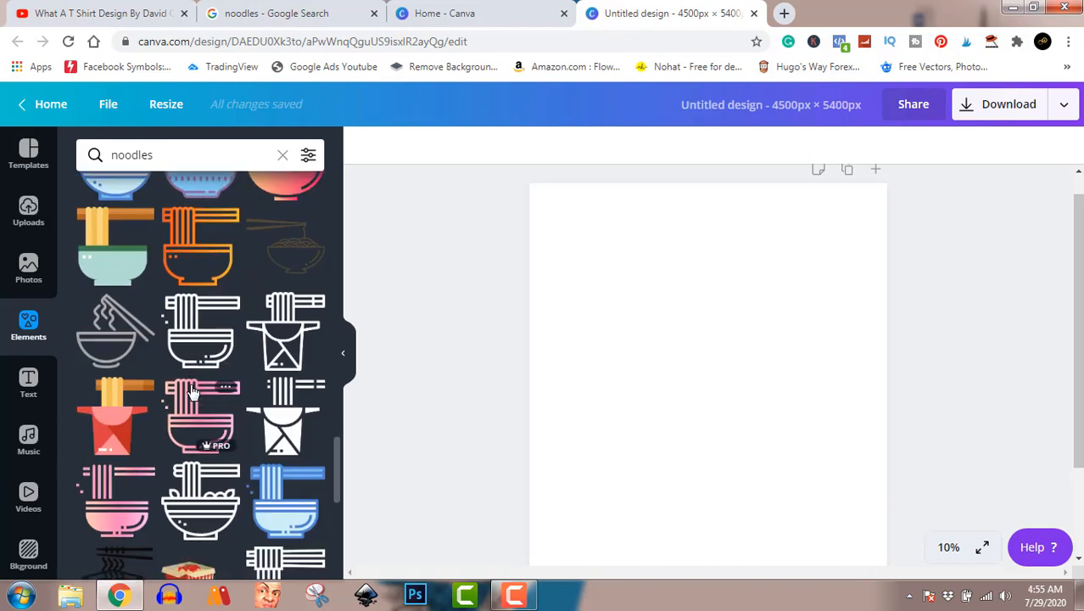
scroll(192, 392, "down", 10)
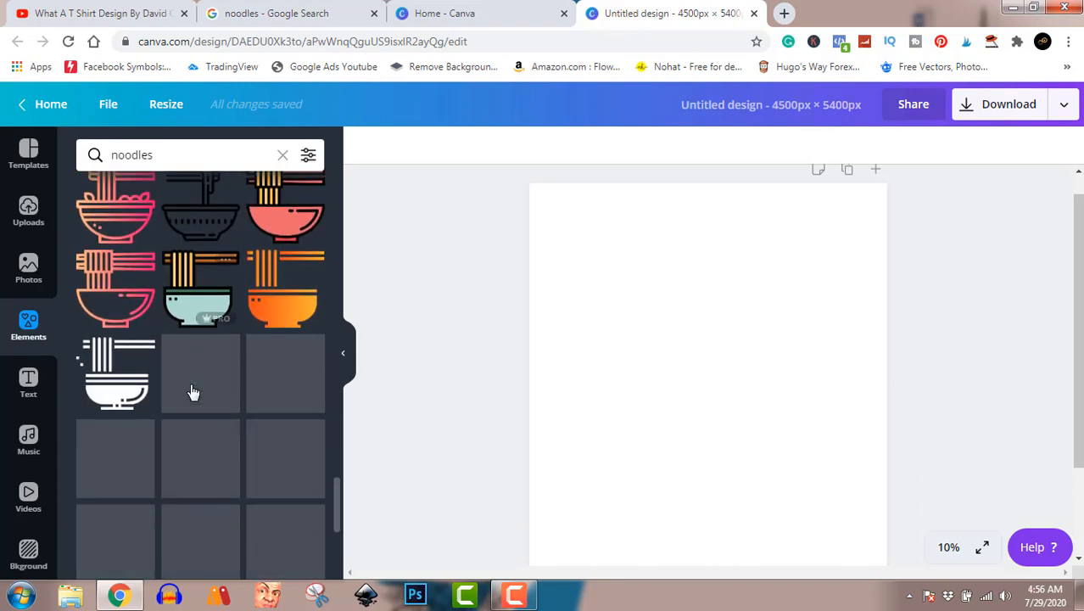
scroll(193, 392, "down", 3)
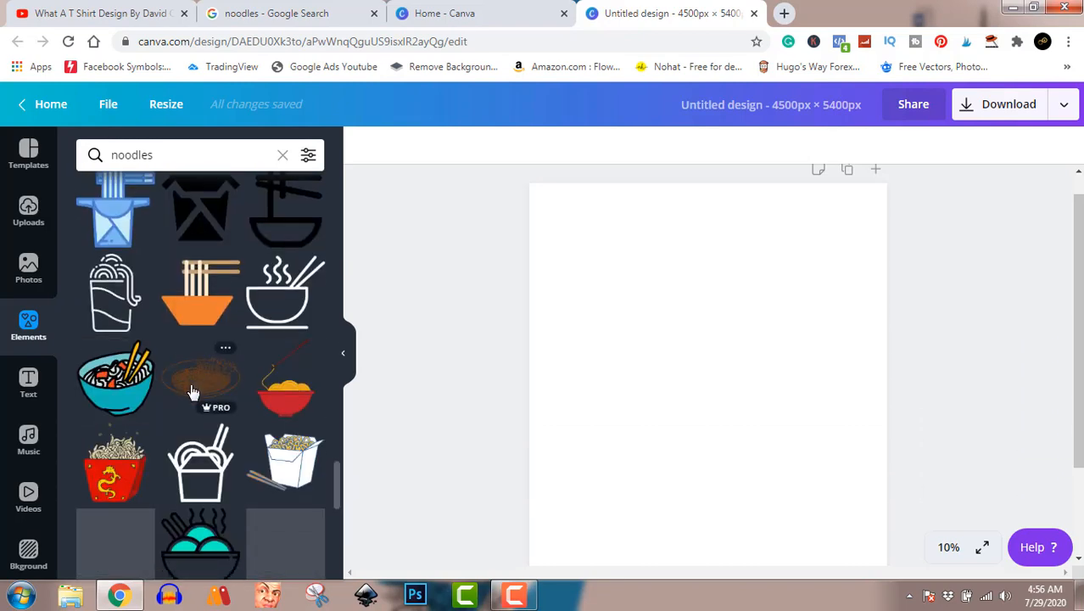
scroll(193, 392, "down", 2)
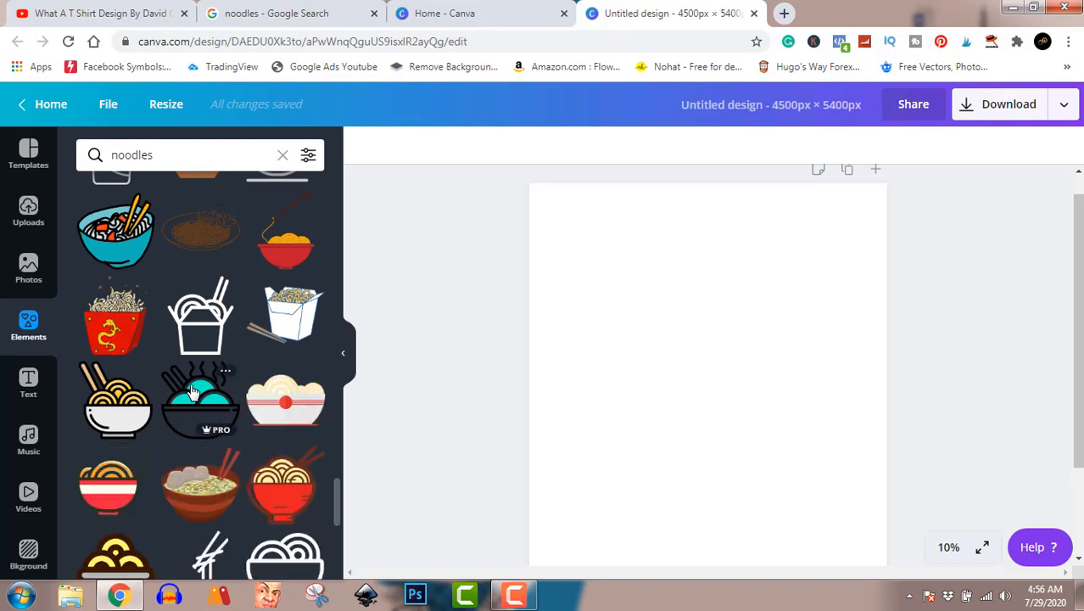
scroll(193, 392, "down", 4)
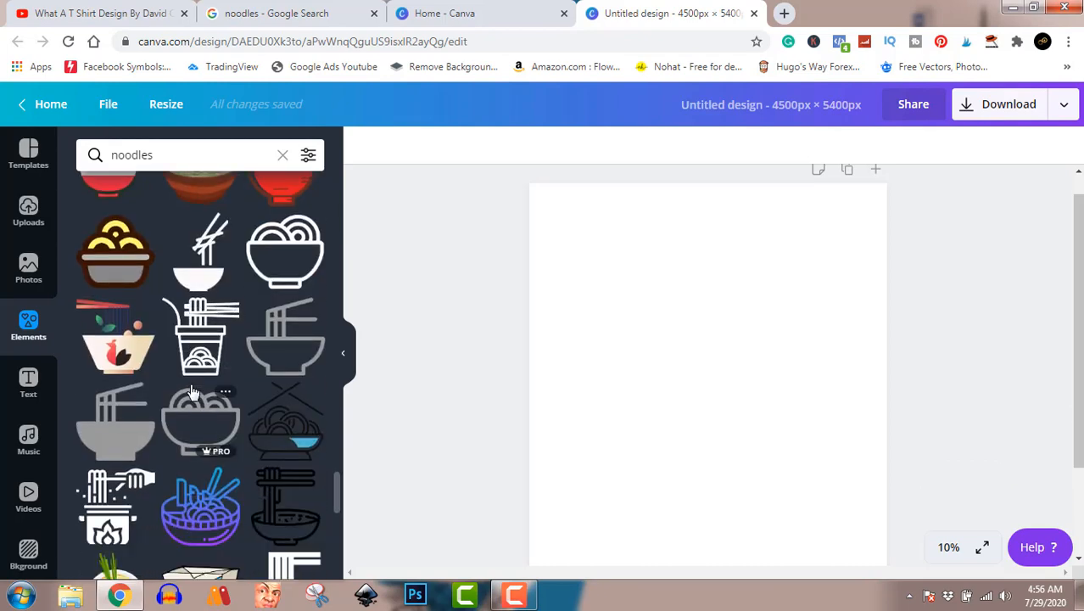
scroll(193, 392, "down", 5)
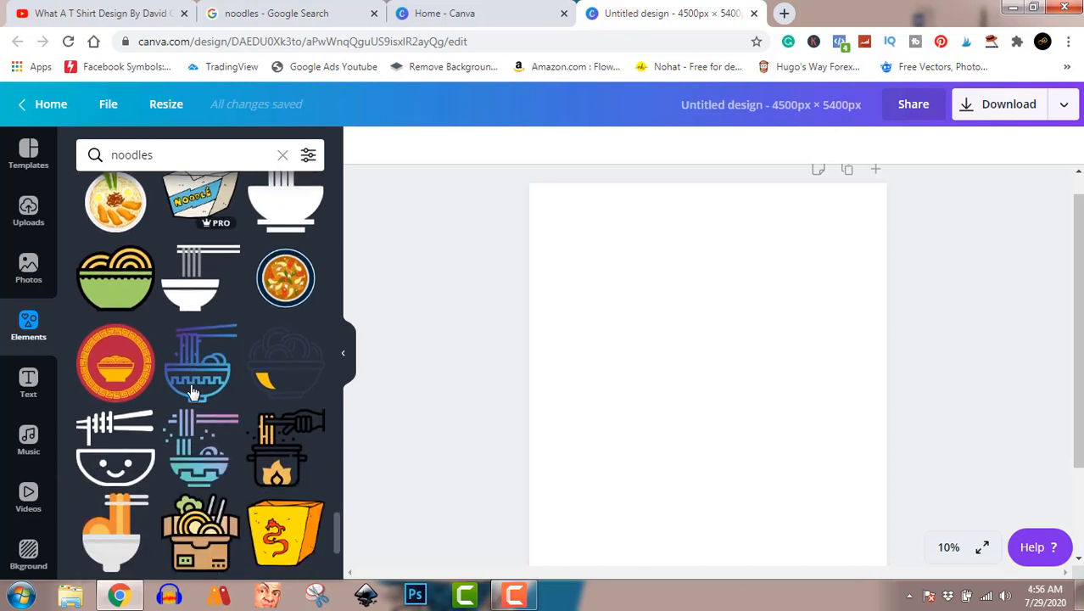
scroll(192, 392, "down", 3)
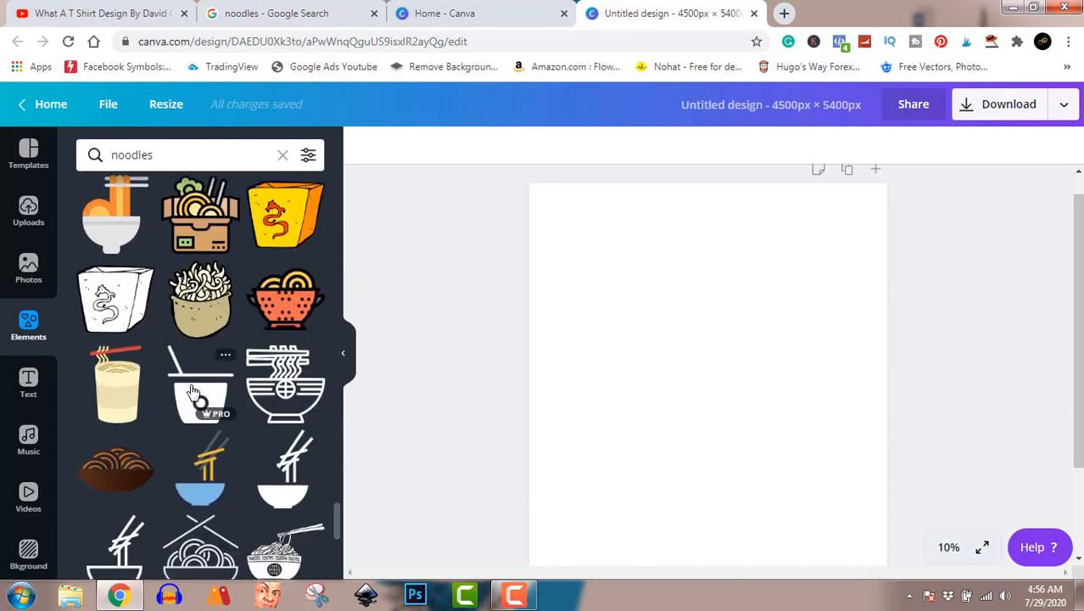
scroll(193, 392, "down", 5)
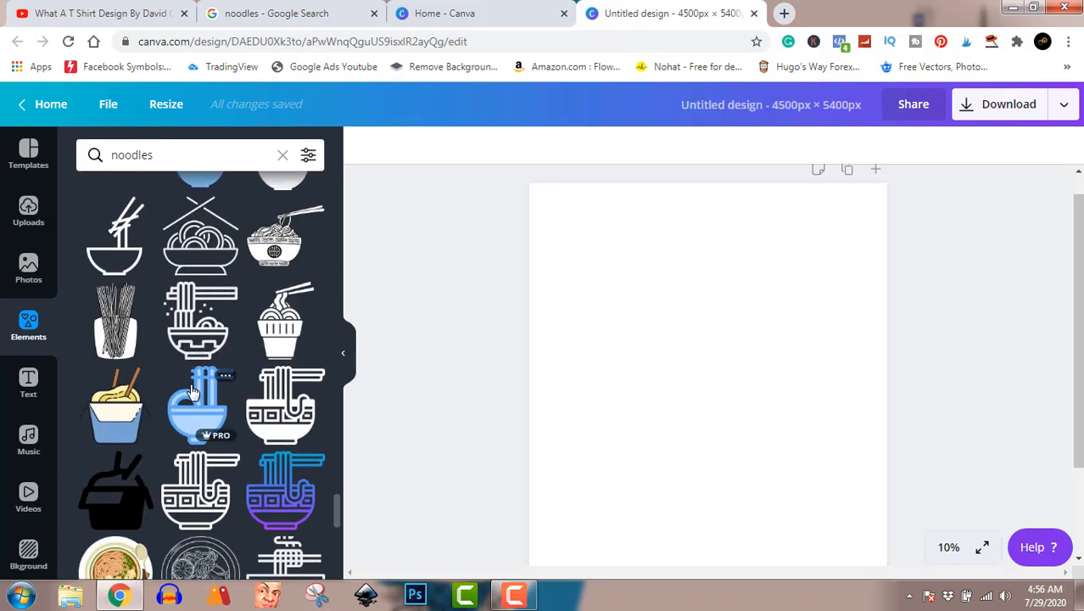
scroll(192, 392, "down", 8)
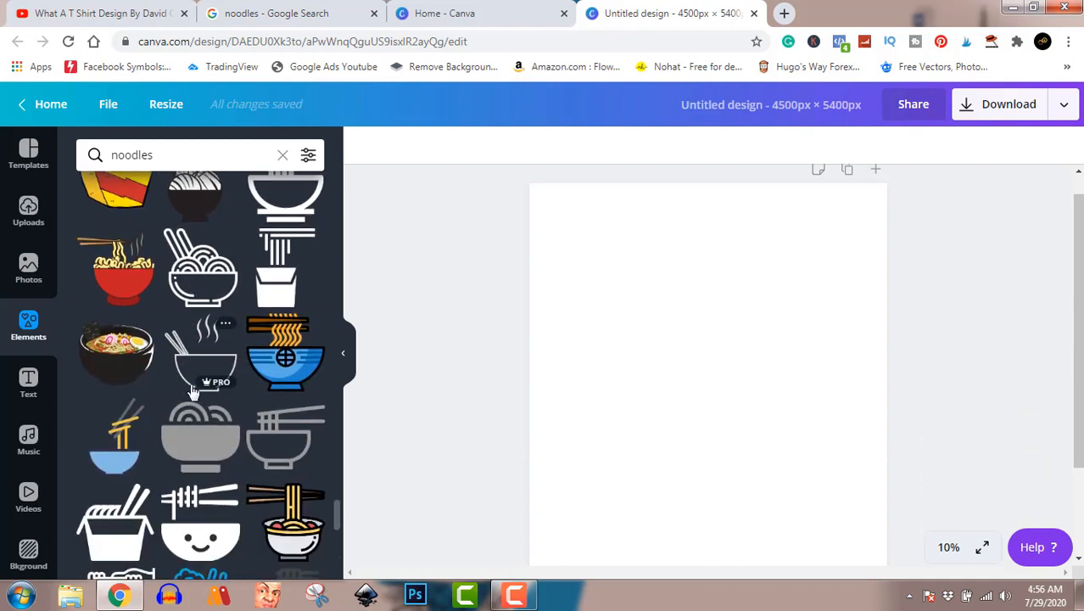
left_click(130, 277)
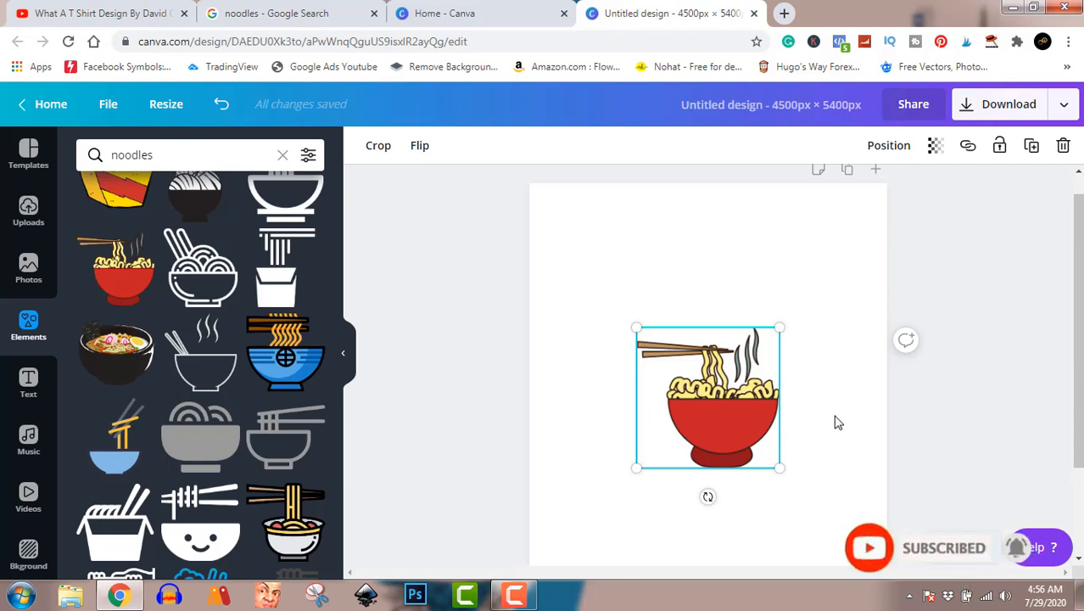
left_click(835, 422)
left_click(714, 401)
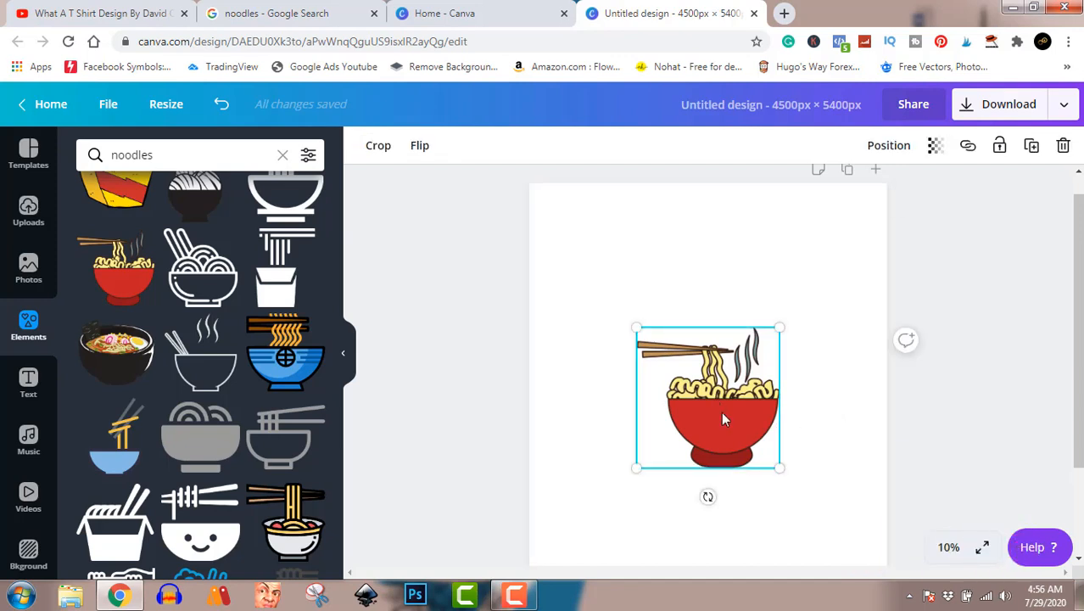
left_click(395, 295)
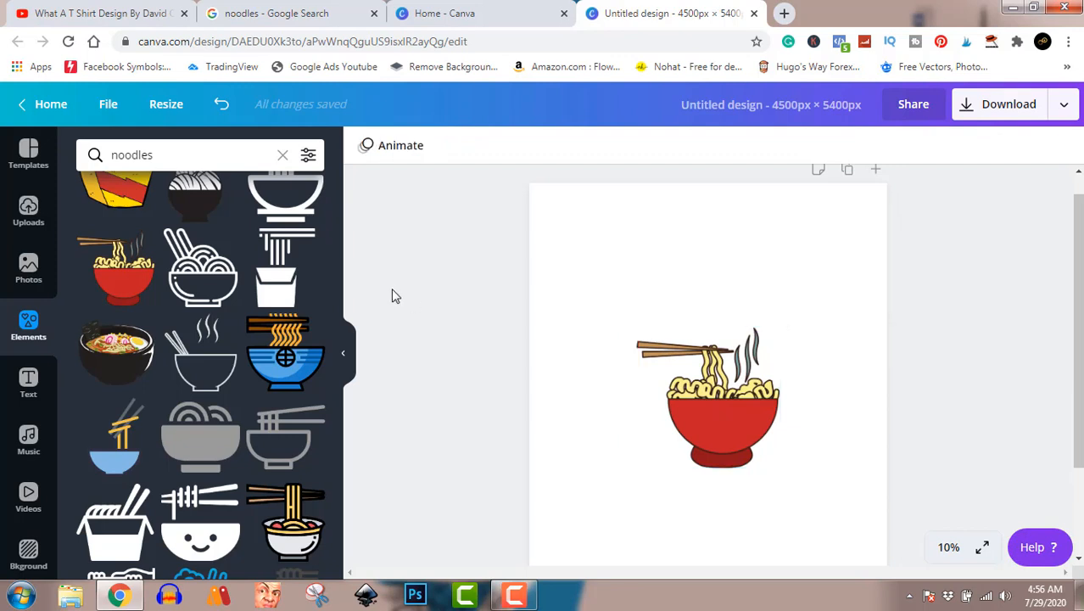
Enlarge the red noodle bowl graphic slightly and centre it horizontally on the page
left_click(745, 425)
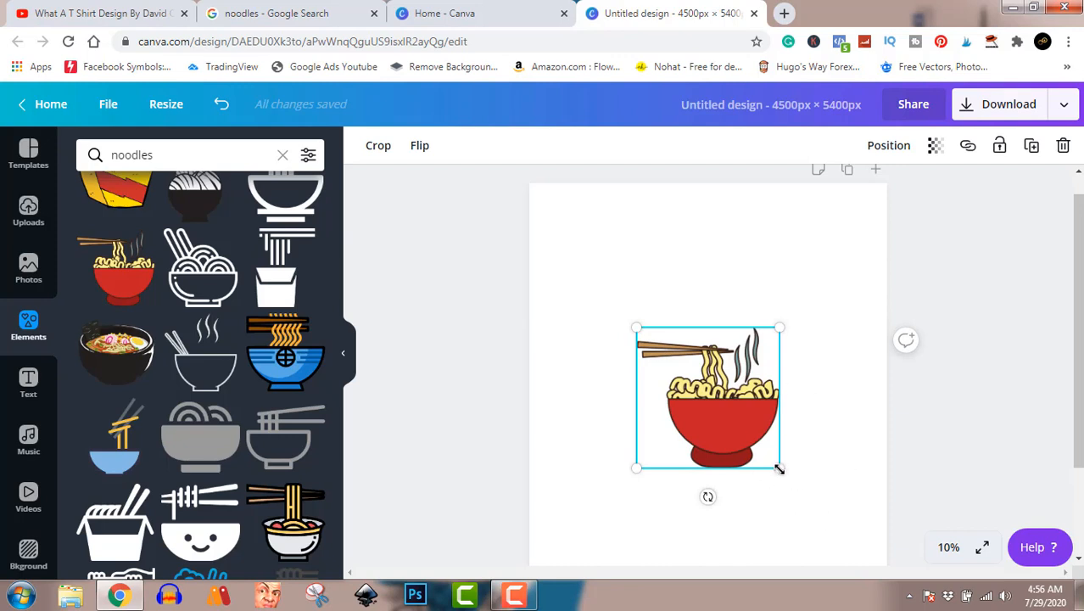
left_click_drag(781, 470, 821, 499)
left_click_drag(773, 449, 753, 450)
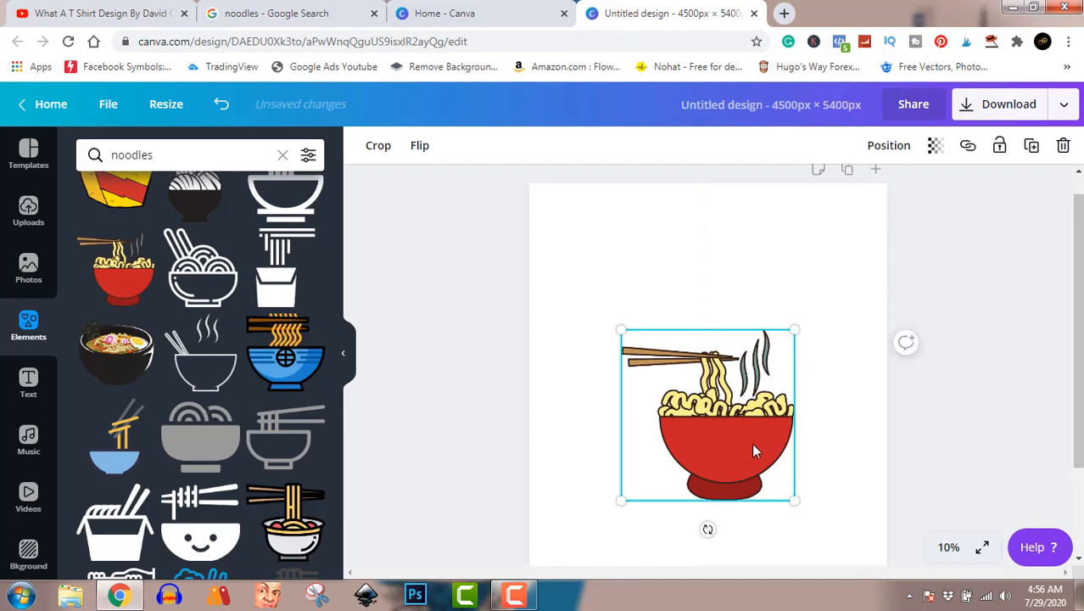
left_click(948, 436)
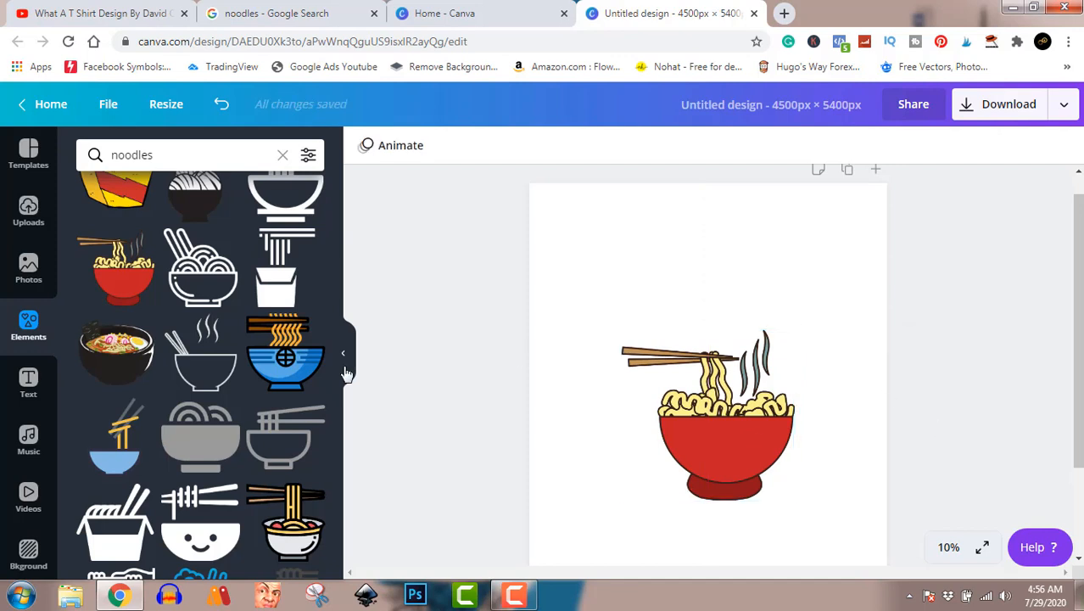
Add a heading text box to the page and enlarge it to font size 223
left_click(28, 381)
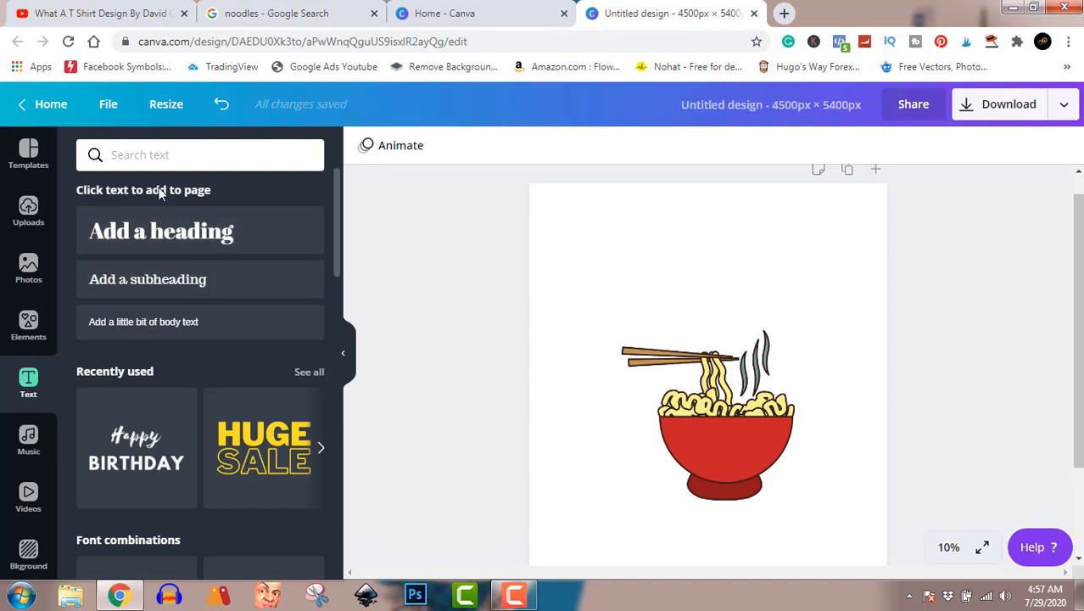
left_click(172, 235)
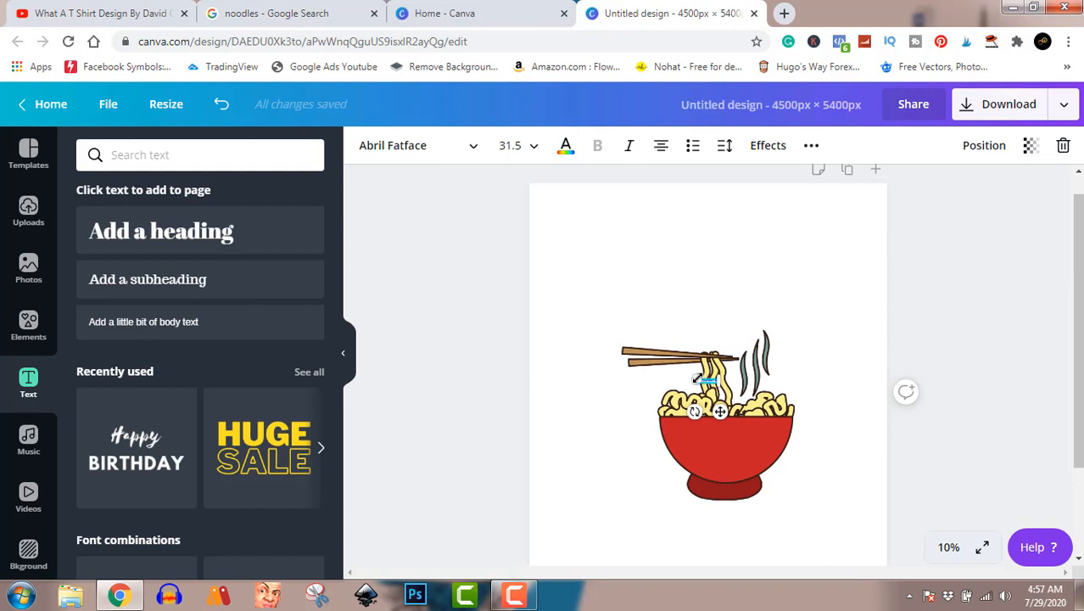
left_click_drag(693, 376, 552, 345)
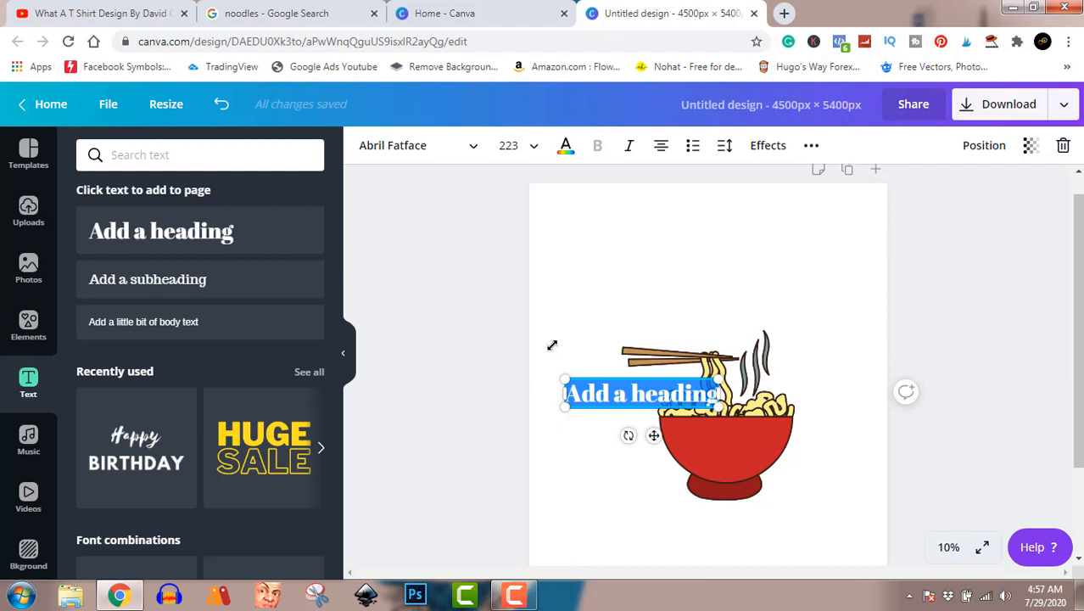
Set the heading's font to Buffalo and enlarge it to font size 432
left_click(475, 149)
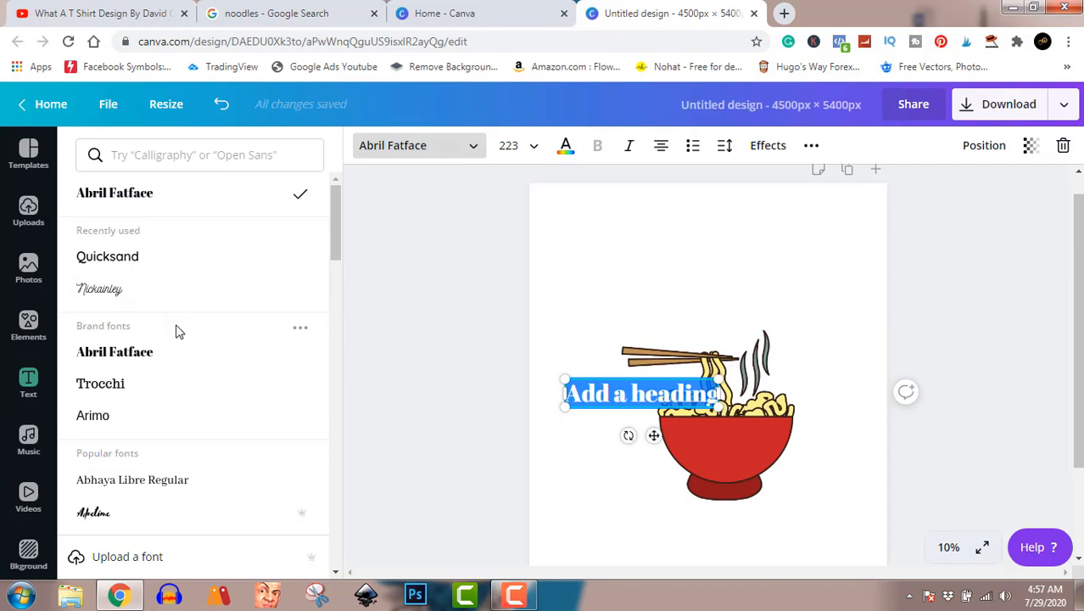
scroll(177, 319, "down", 4)
scroll(178, 332, "down", 2)
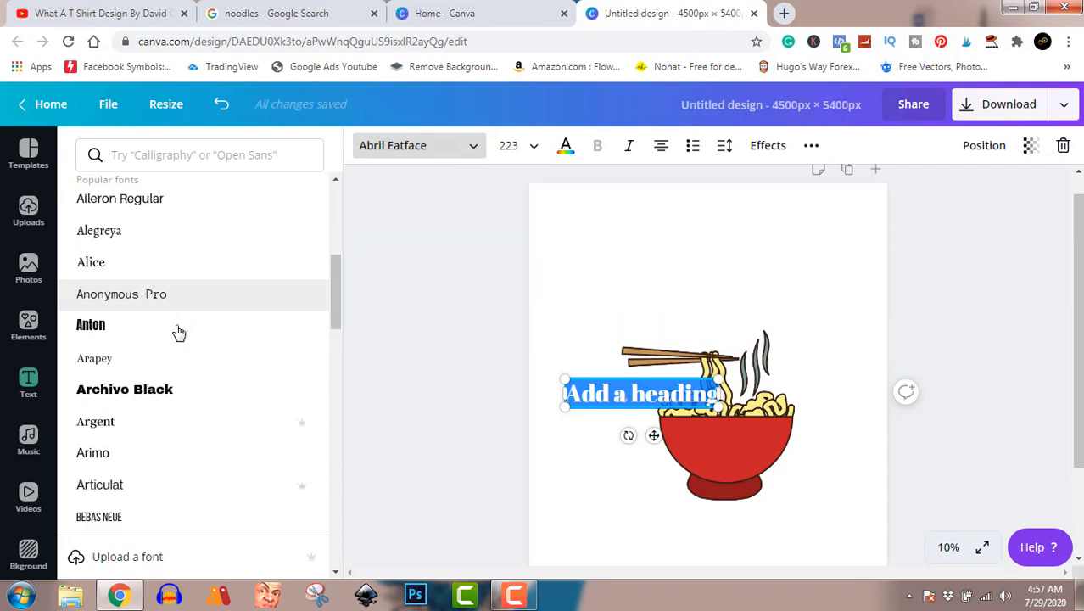
scroll(178, 332, "down", 1)
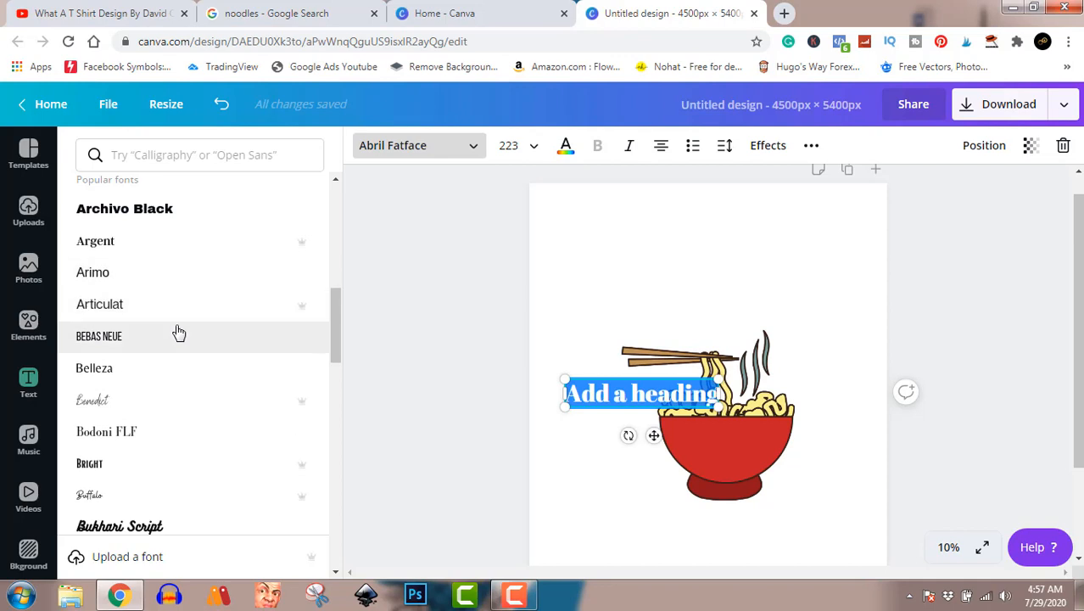
scroll(178, 331, "down", 2)
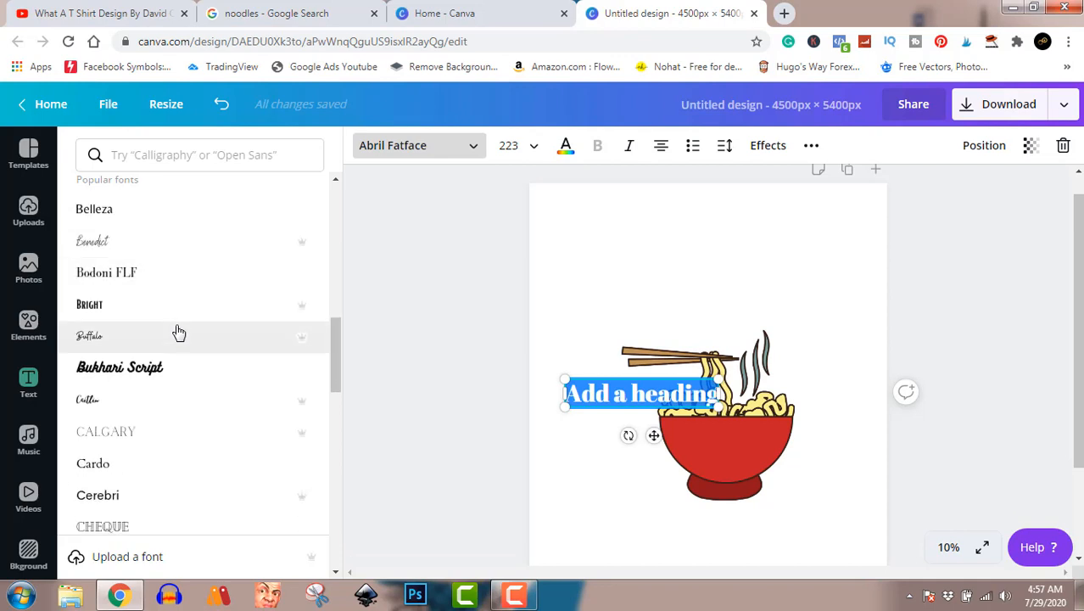
left_click(155, 378)
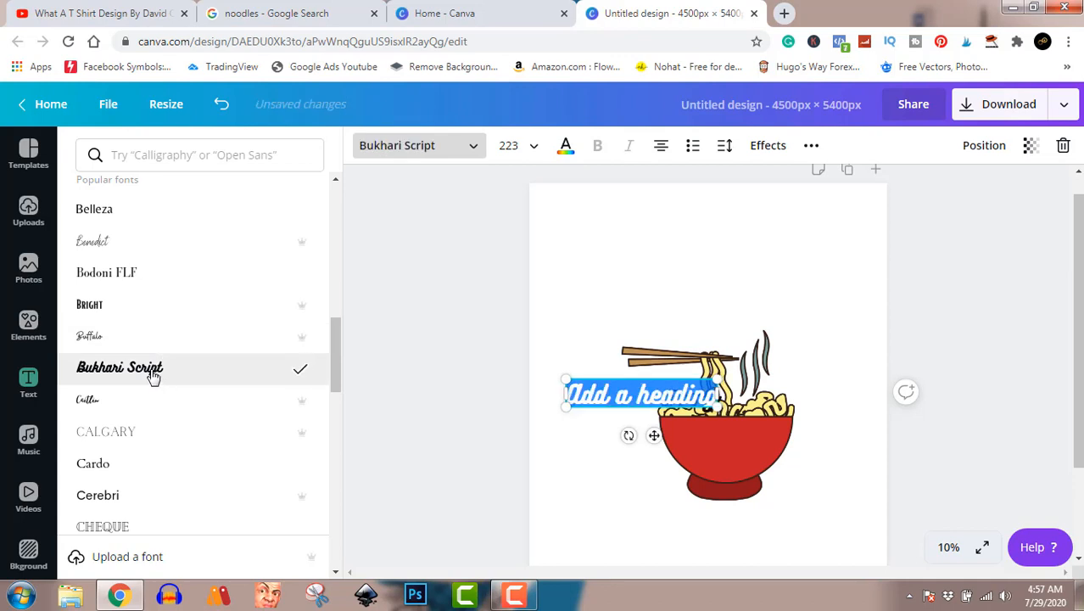
left_click(108, 345)
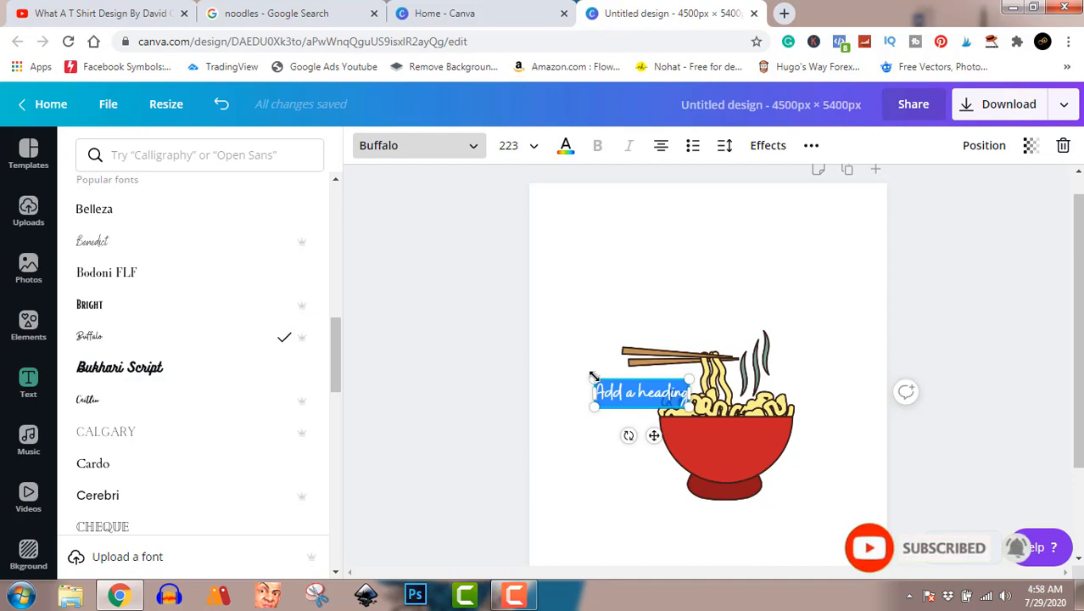
left_click_drag(593, 376, 550, 350)
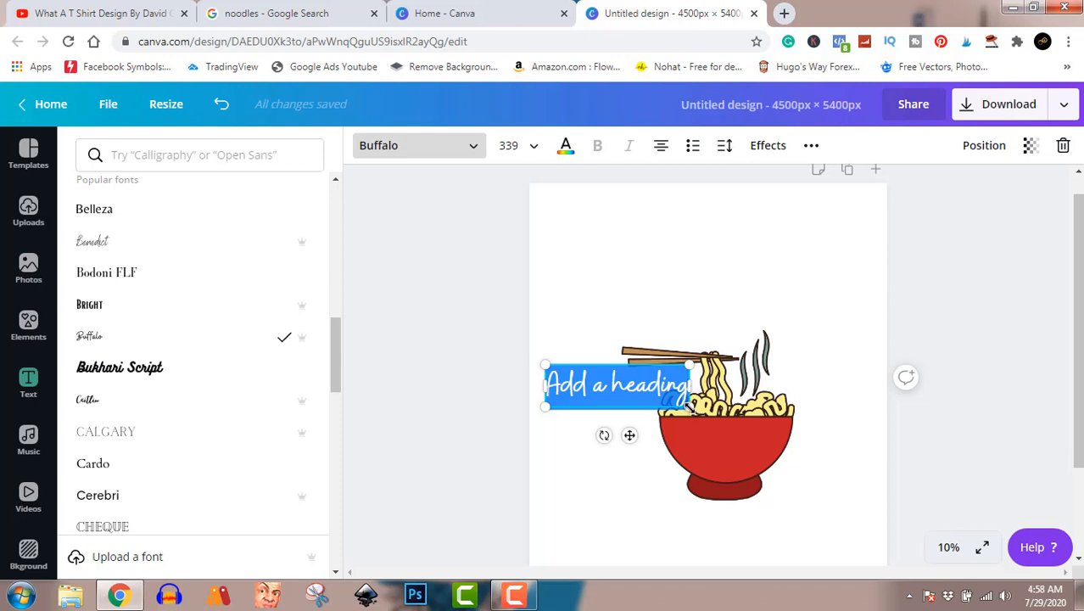
left_click_drag(689, 406, 729, 426)
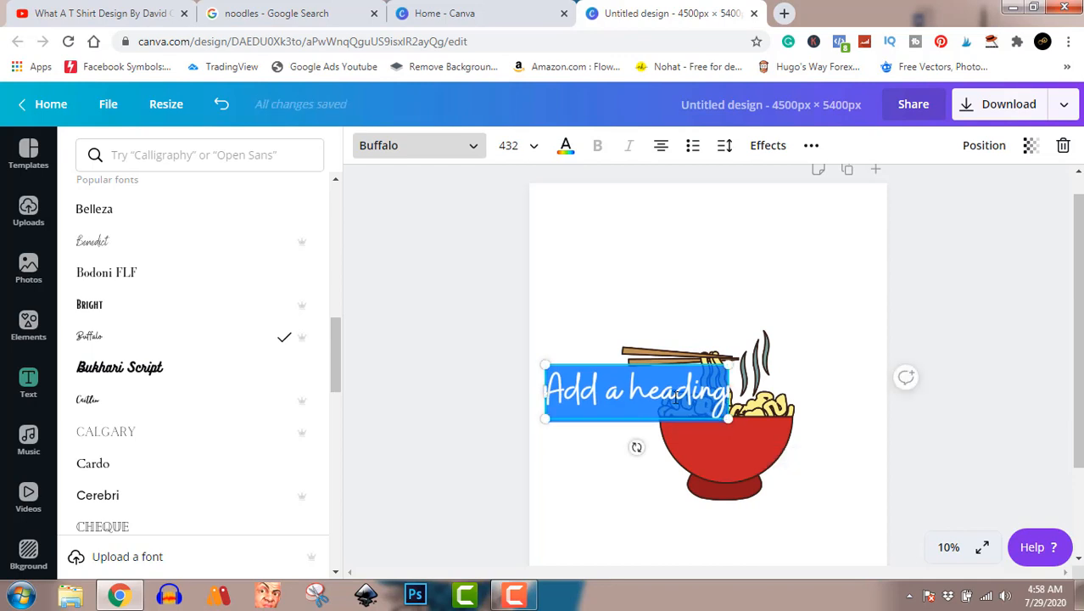
Replace the heading's placeholder text with "Send Noods"
type("S")
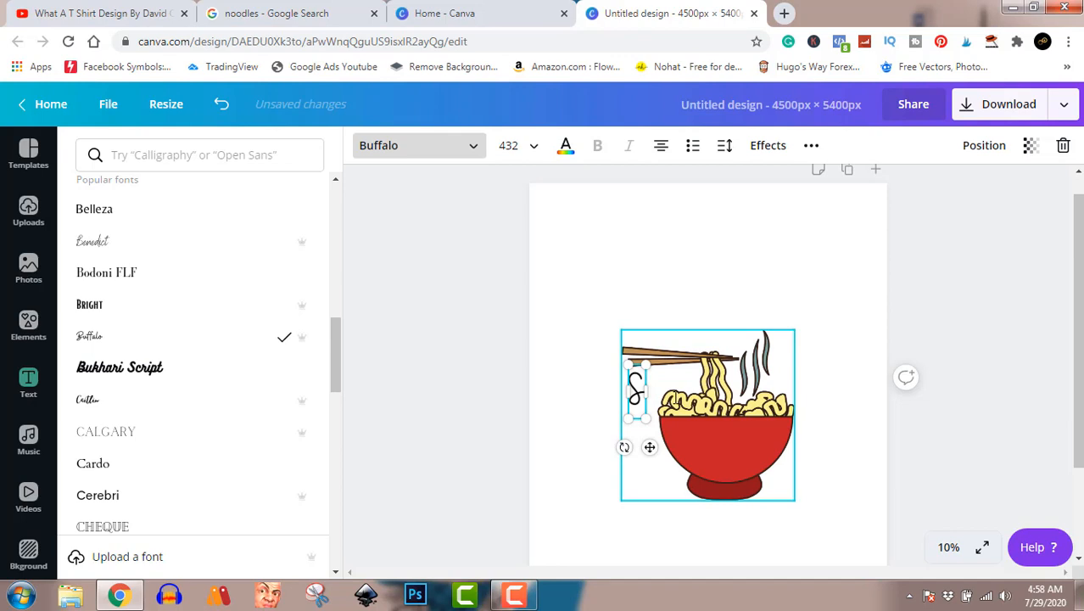
type("E")
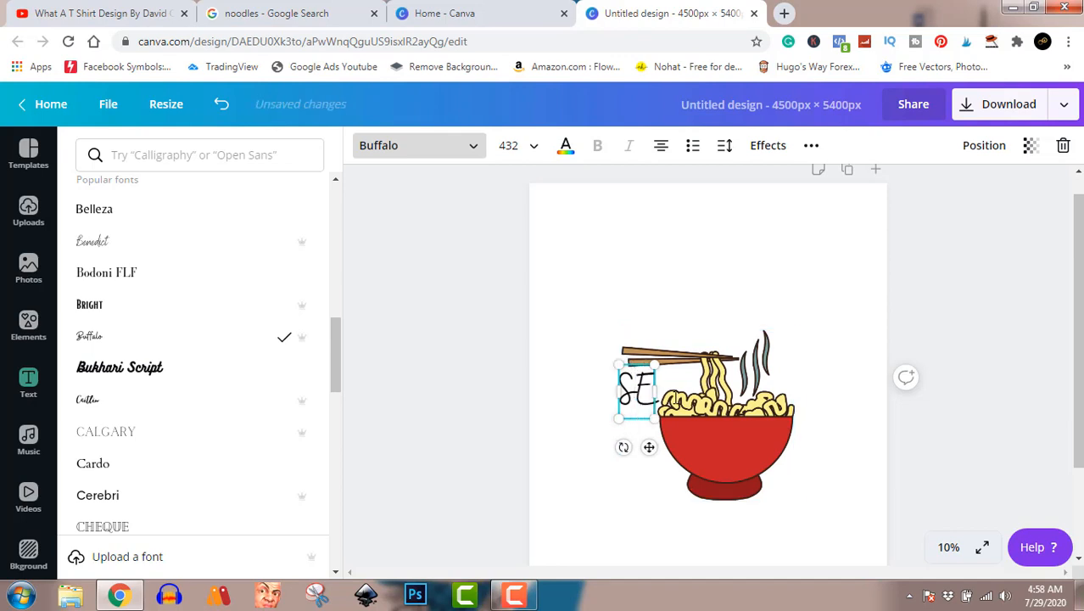
type("ND")
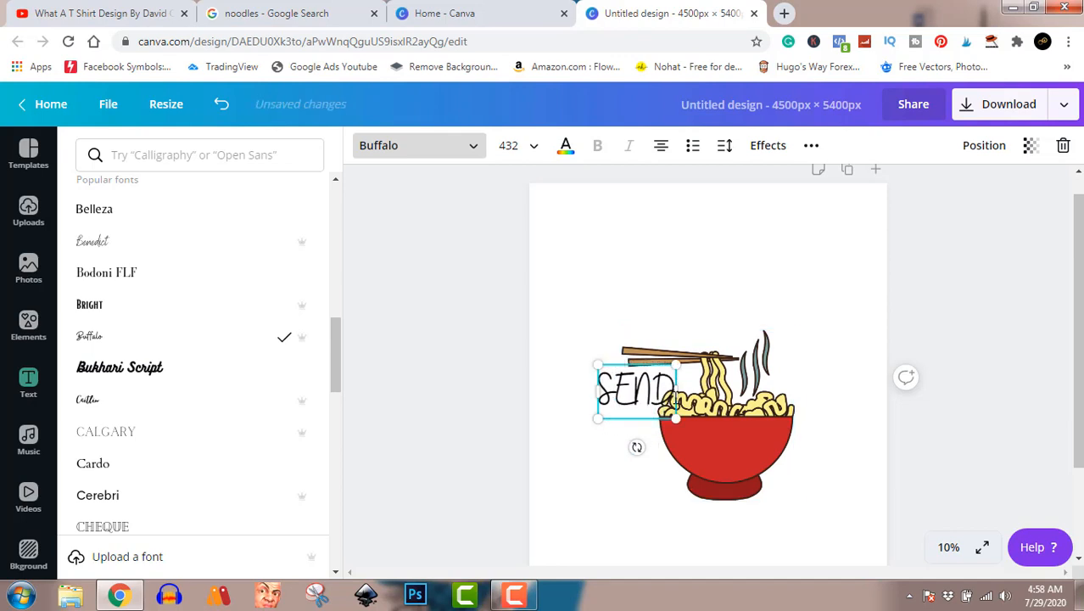
key("BackSpace")
key("BackSpace")
key("BackSpace")
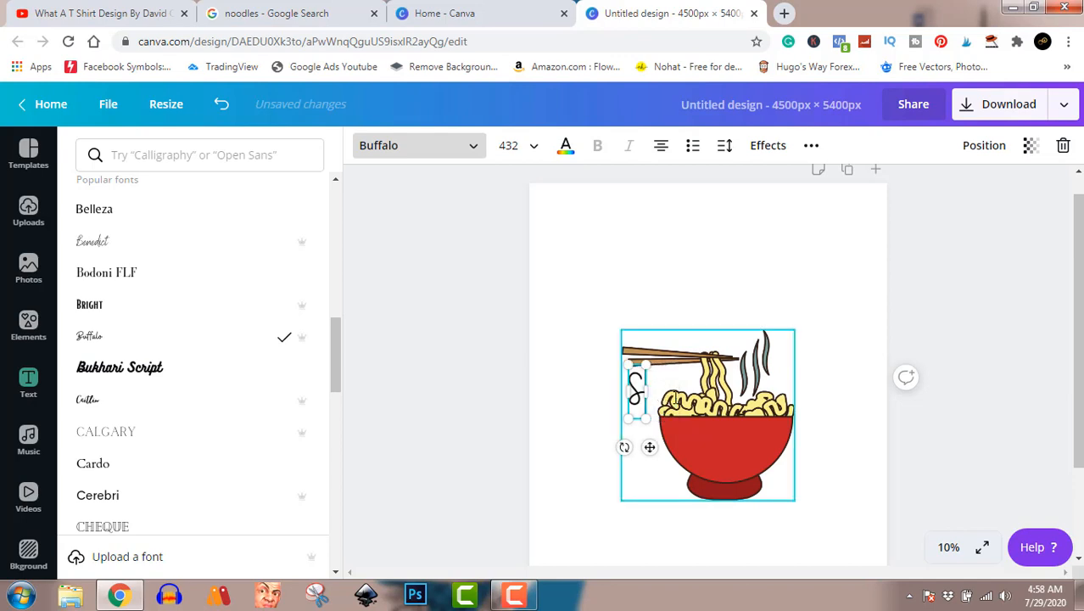
type("end")
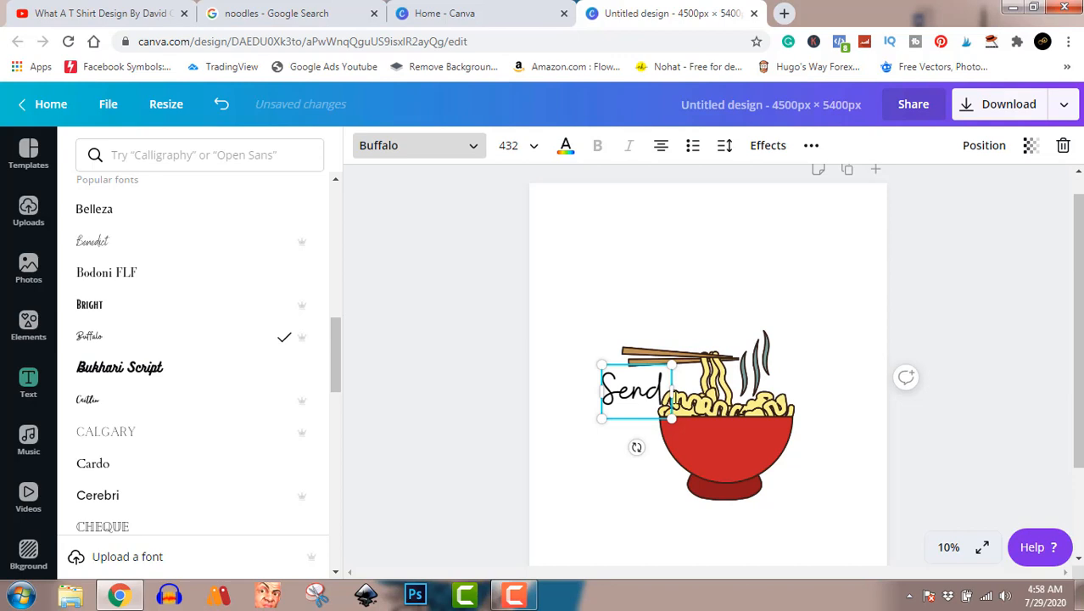
type(" N")
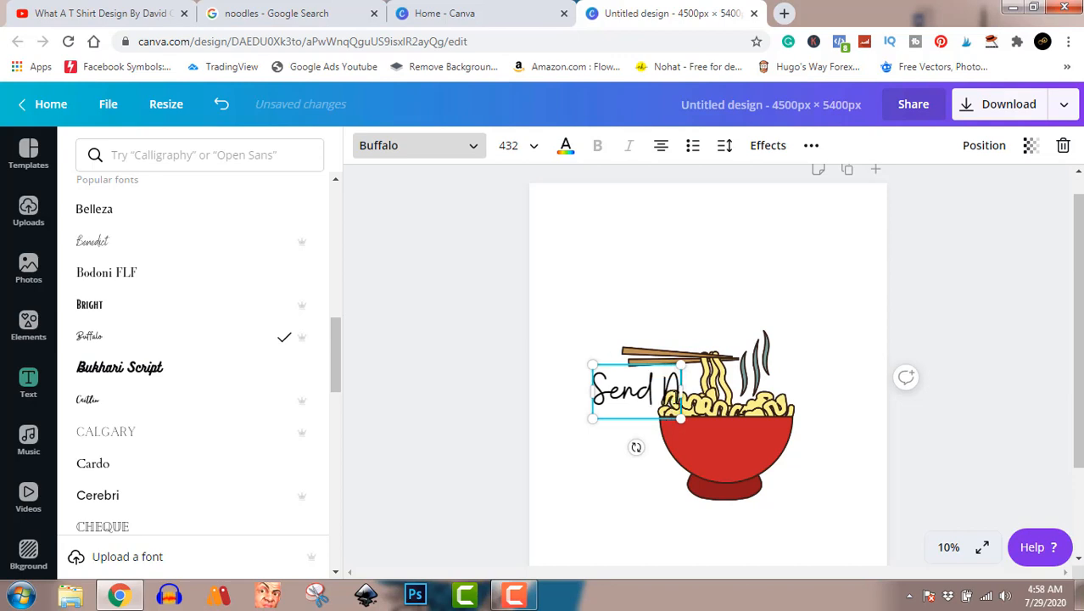
type("oods")
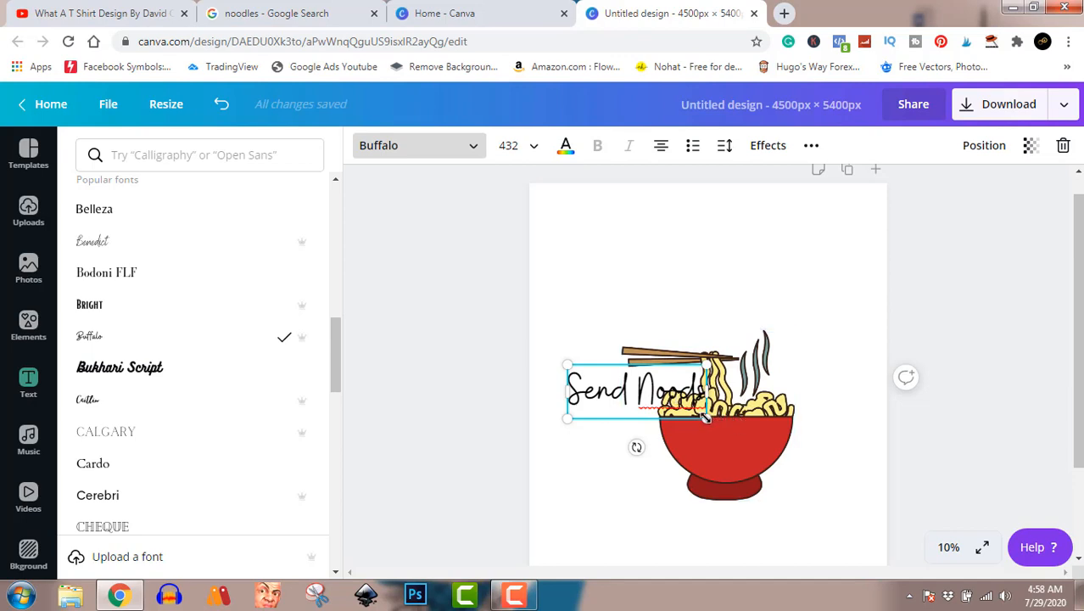
Enlarge the "Send Noods" text to font size 508 and place it just above the noodle bowl
left_click_drag(715, 424, 730, 428)
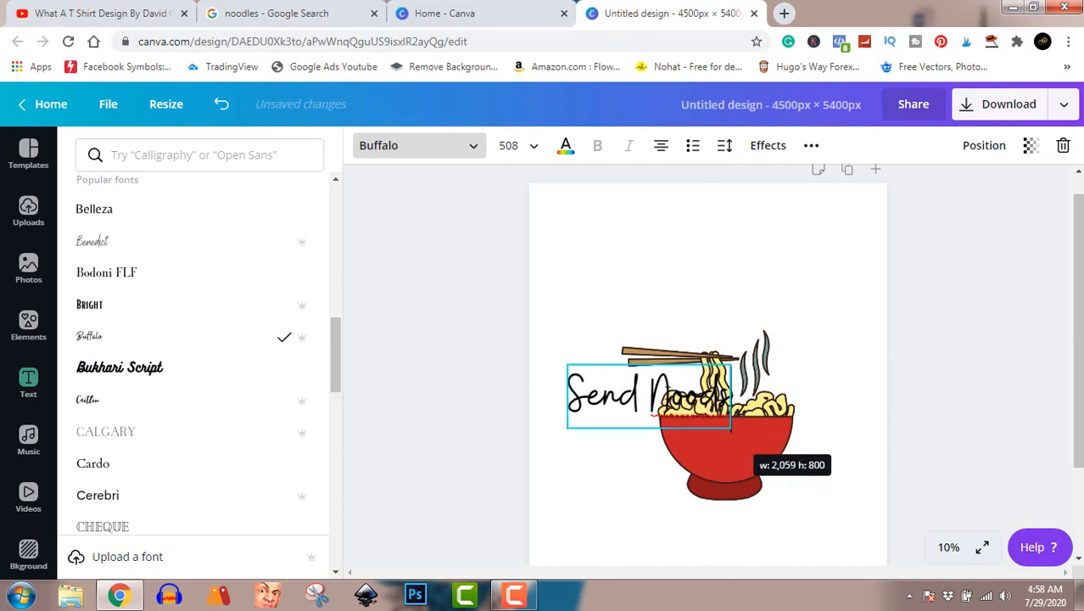
left_click(993, 306)
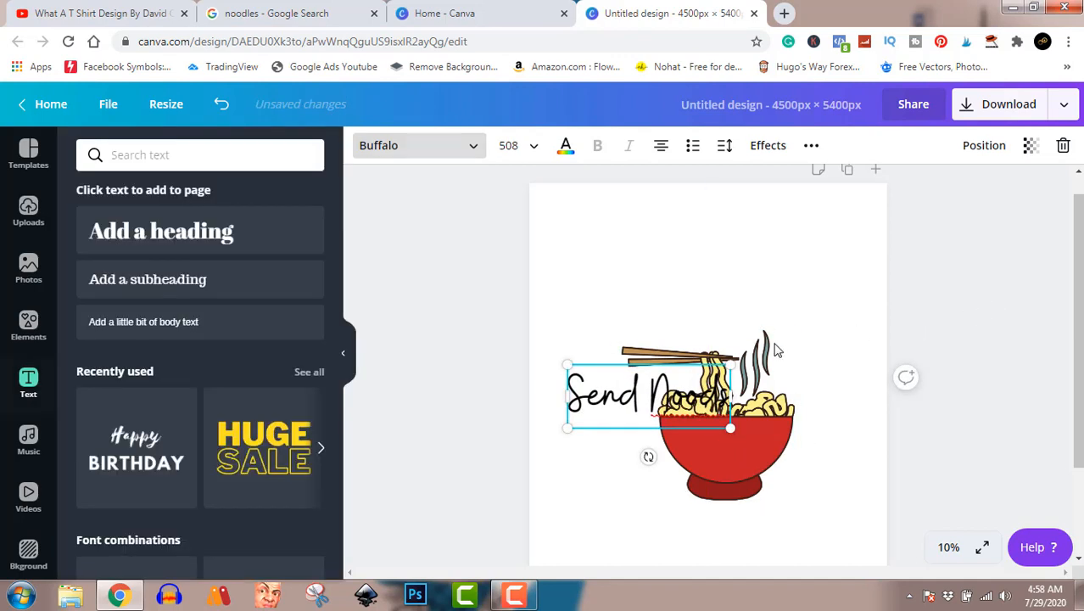
left_click(456, 423)
left_click_drag(582, 393, 665, 299)
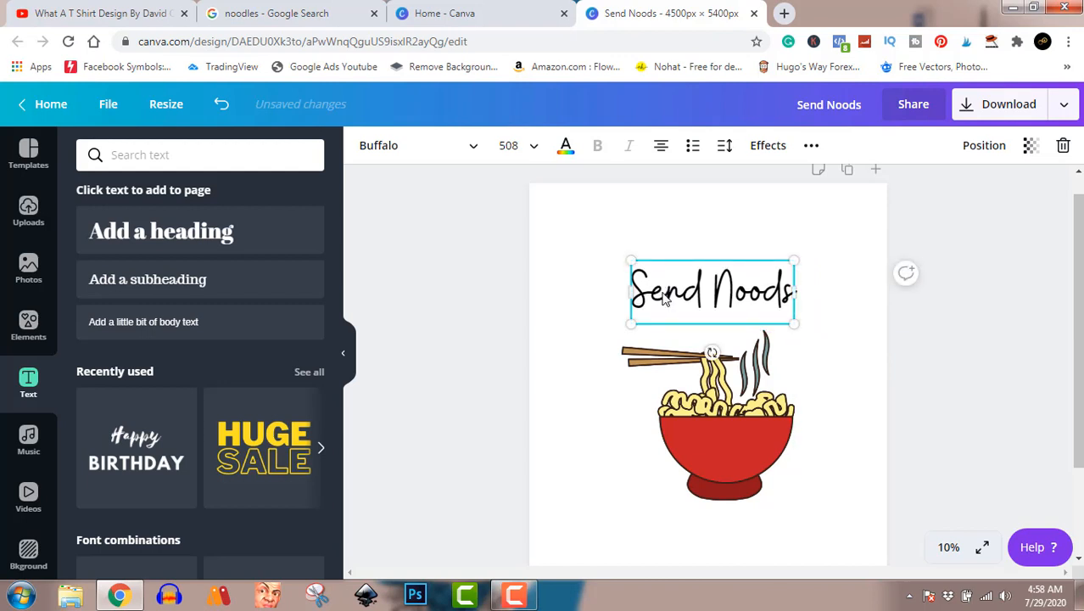
left_click(664, 297)
left_click(947, 365)
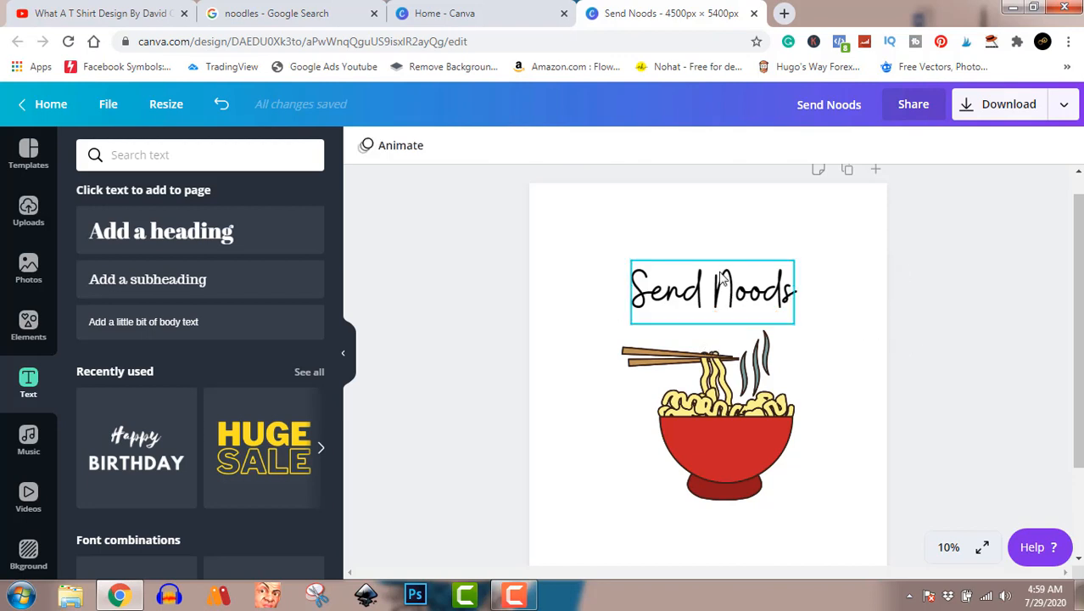
Colour the "Send Noods" text with the bright red preset from the default colours
left_click(729, 282)
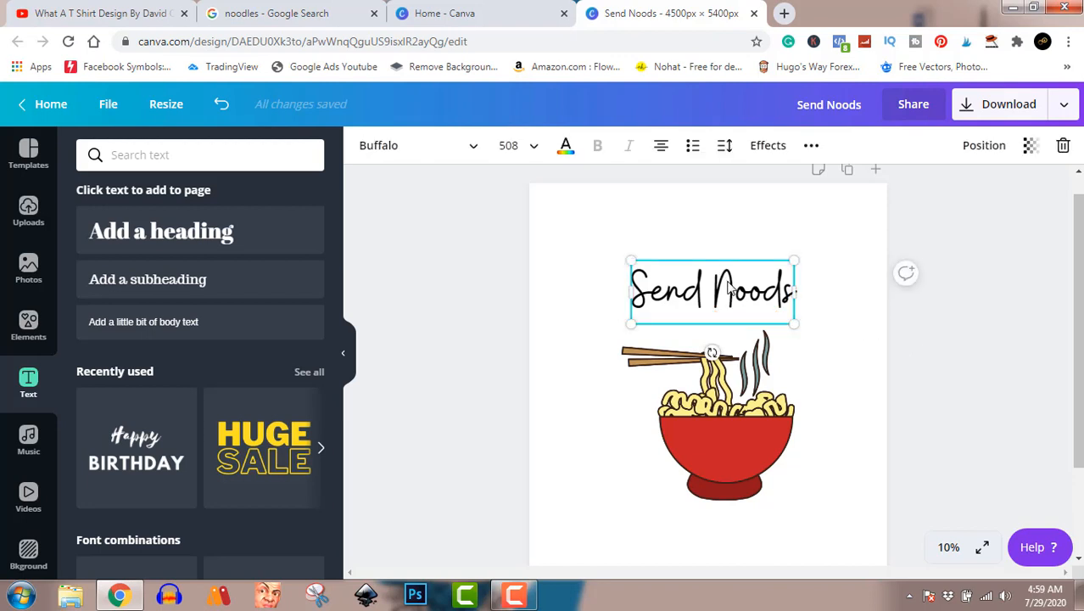
left_click(565, 146)
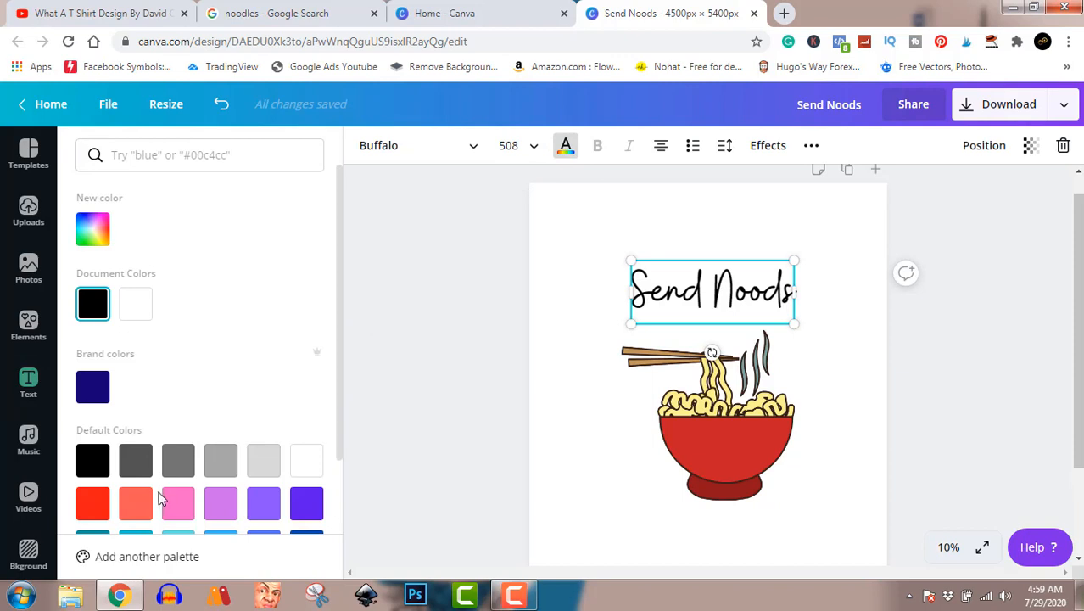
left_click(135, 506)
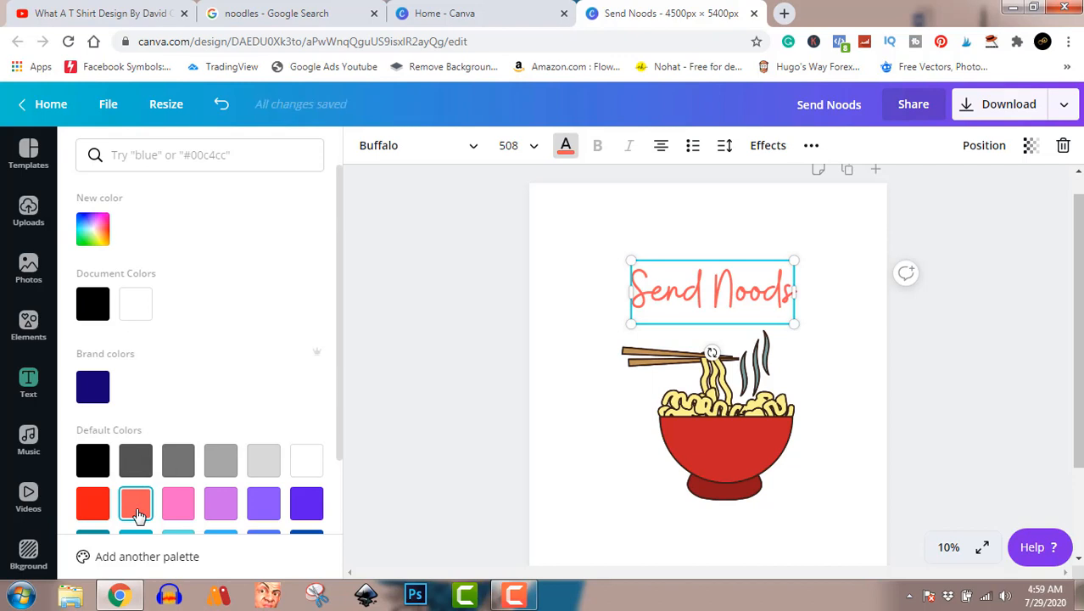
left_click(91, 516)
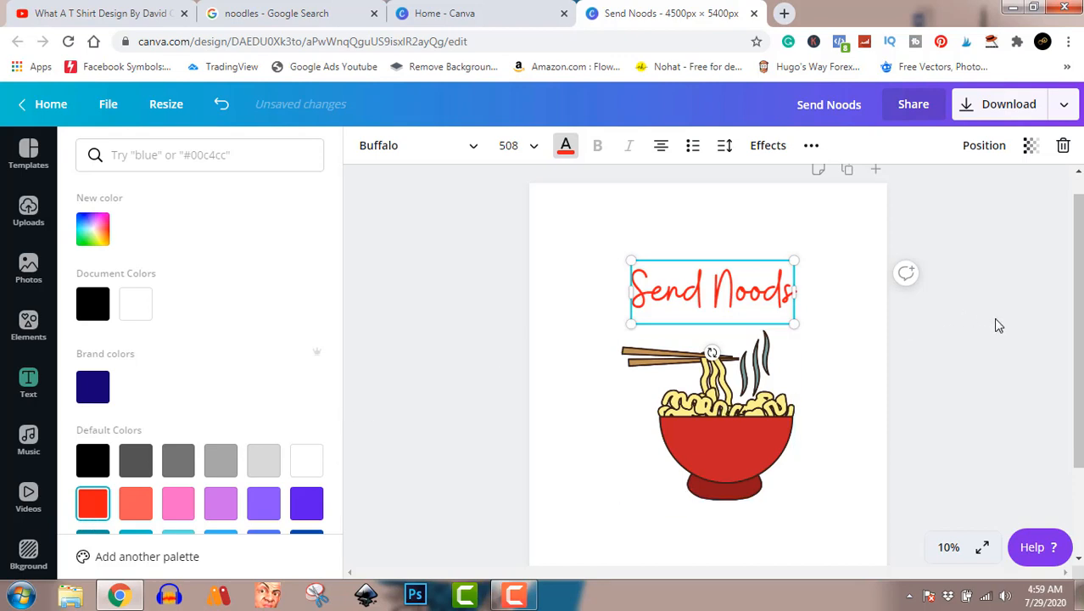
key("Escape")
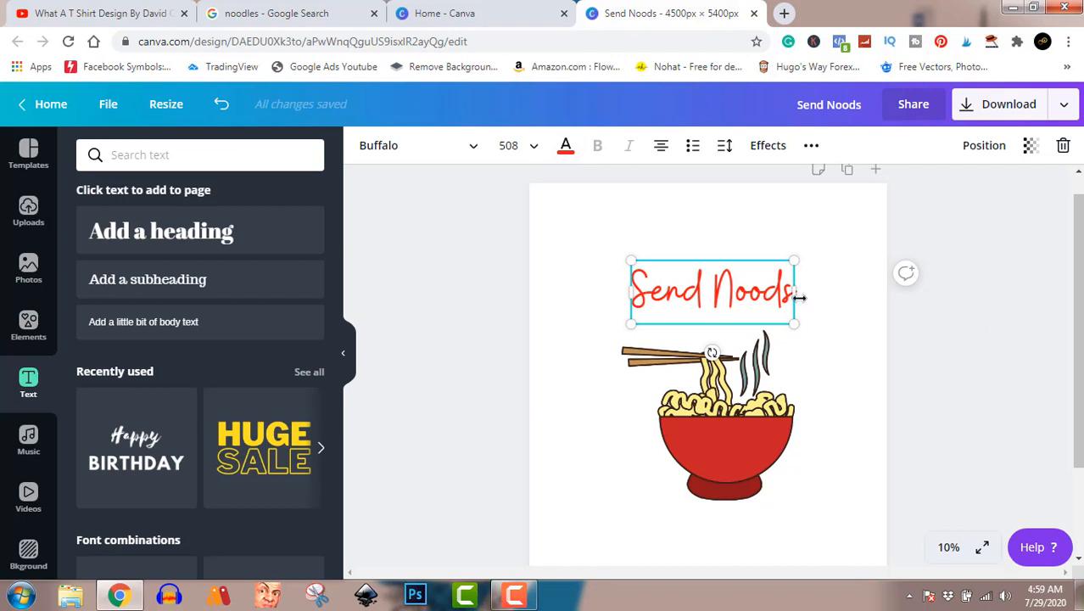
Give the "Send Noods" text a custom, slightly darker red that matches the bowl
left_click(565, 147)
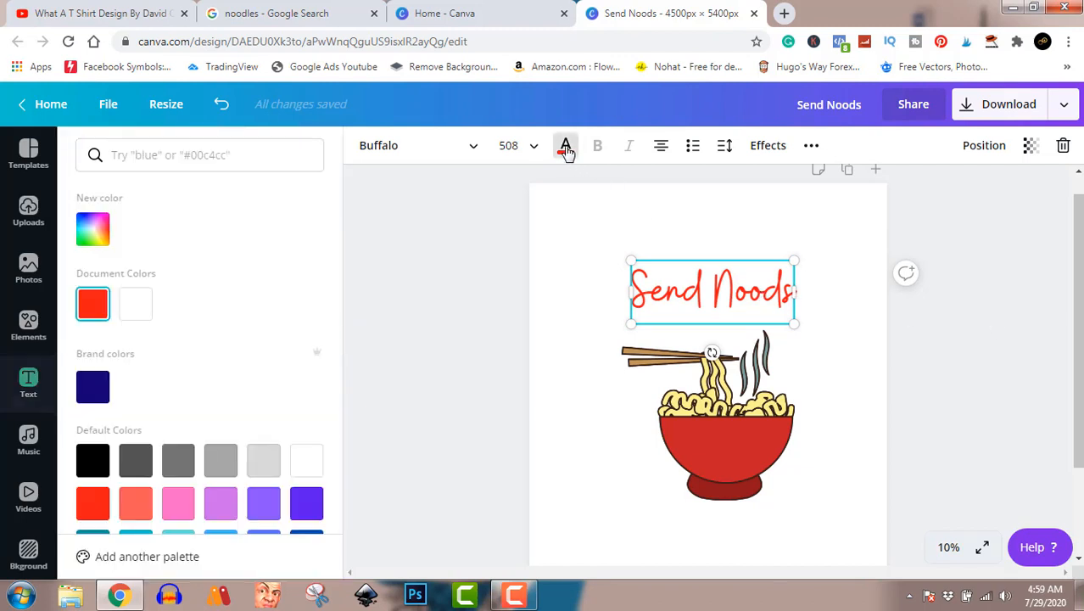
left_click(92, 229)
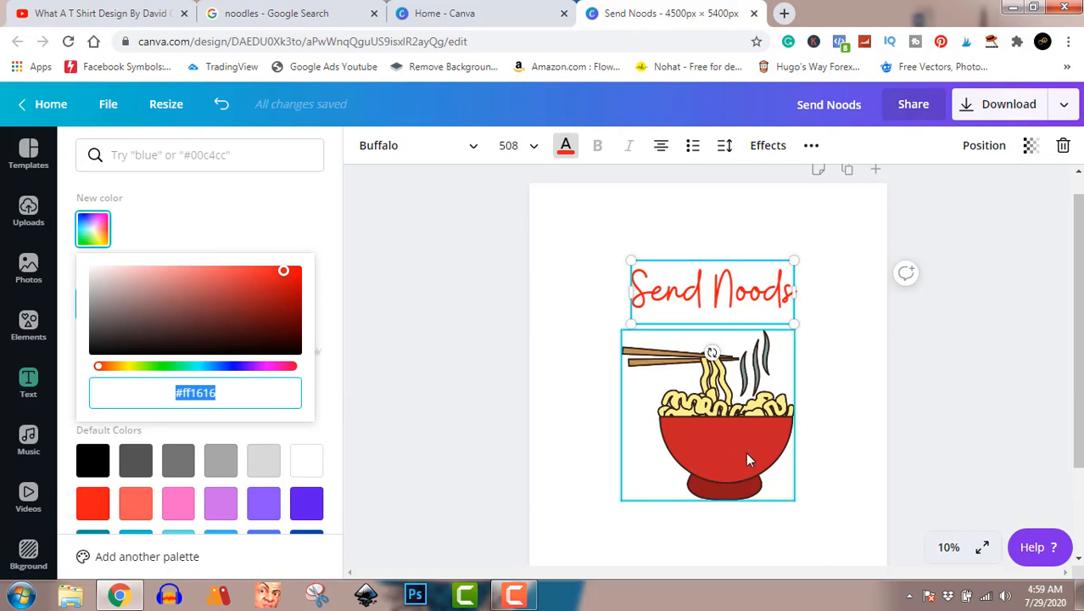
left_click(263, 296)
left_click(269, 296)
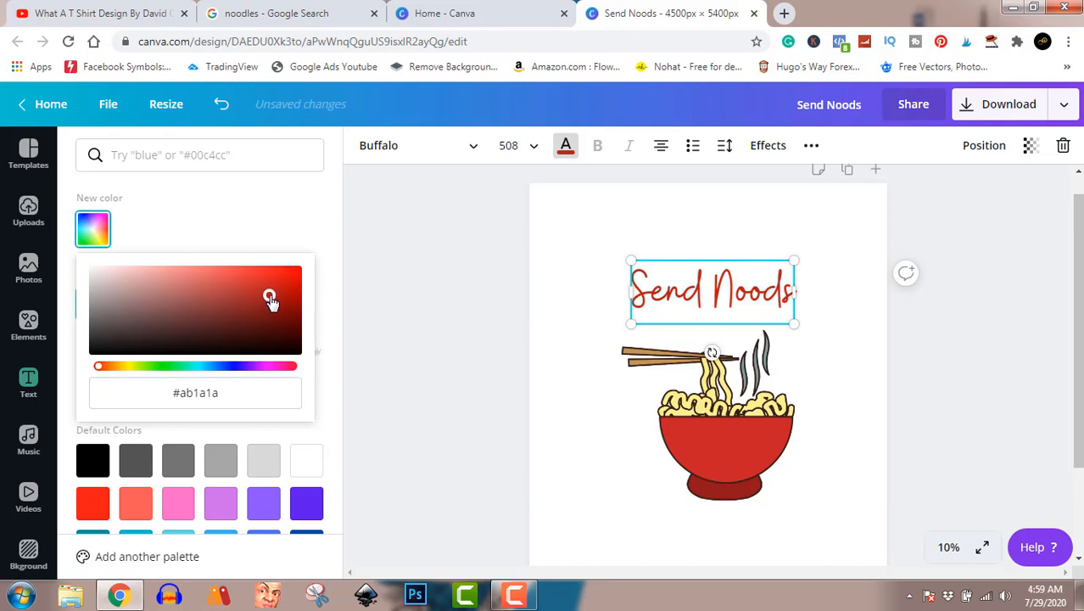
left_click_drag(269, 296, 286, 277)
left_click(450, 352)
left_click(987, 407)
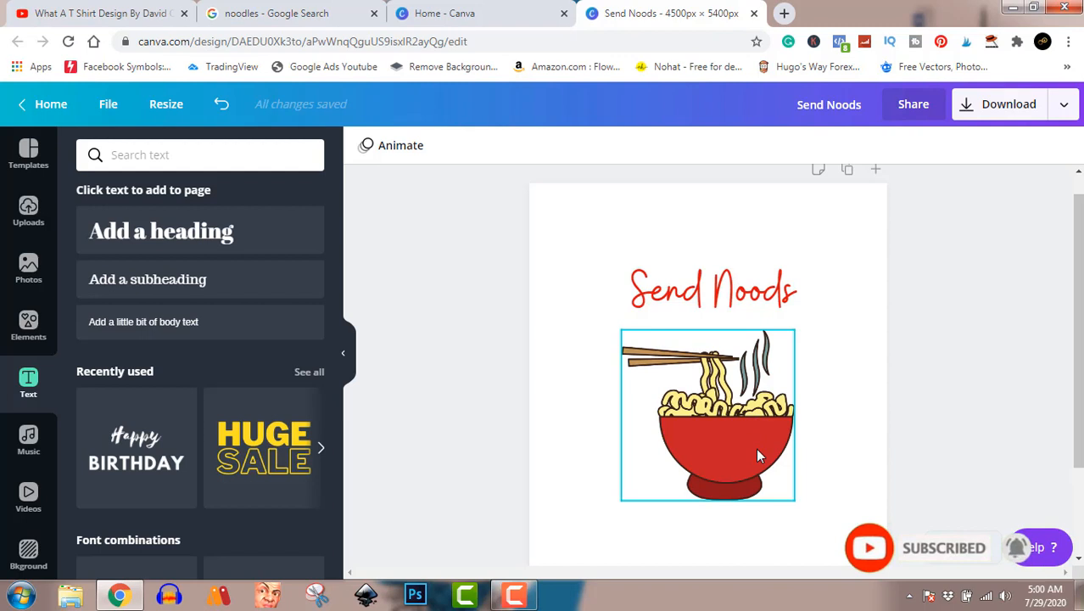
left_click(505, 596)
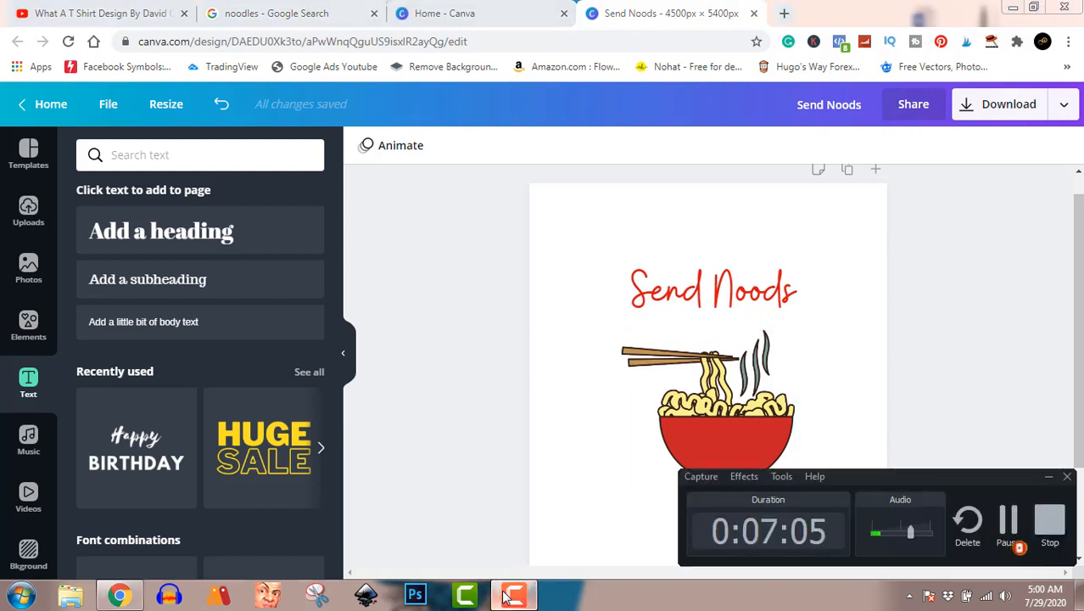
left_click(506, 596)
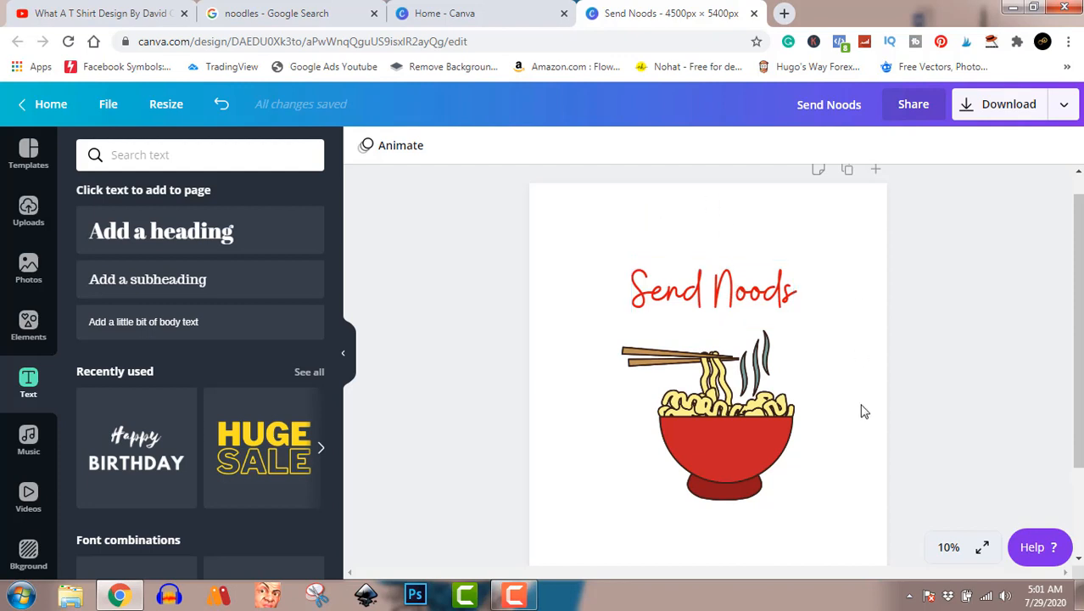
Download the design as a PNG at 1x size with a transparent background and dismiss the completion dialog
left_click(1000, 105)
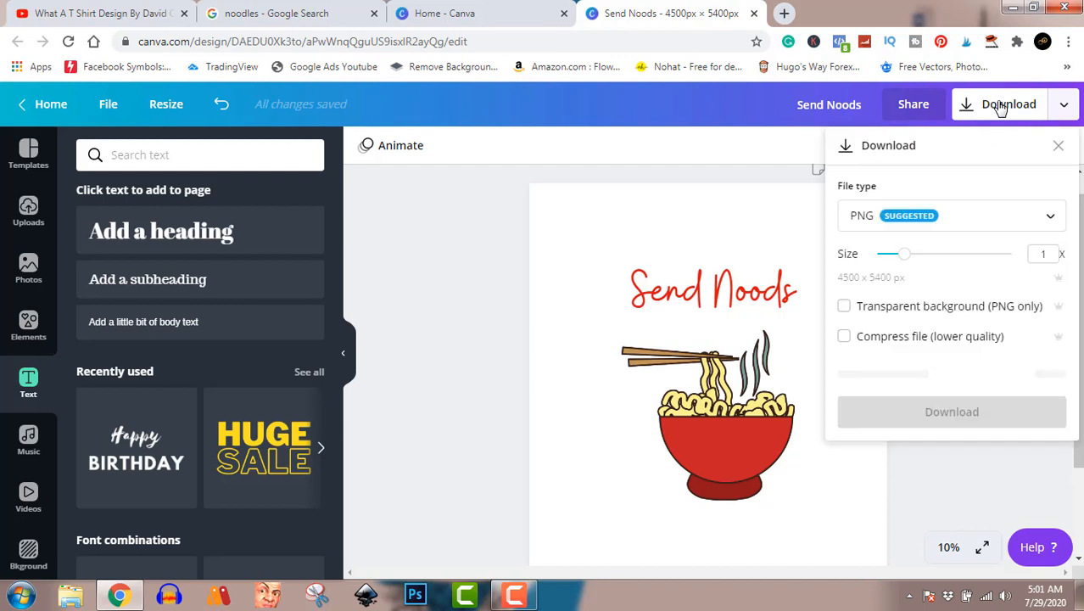
left_click(843, 307)
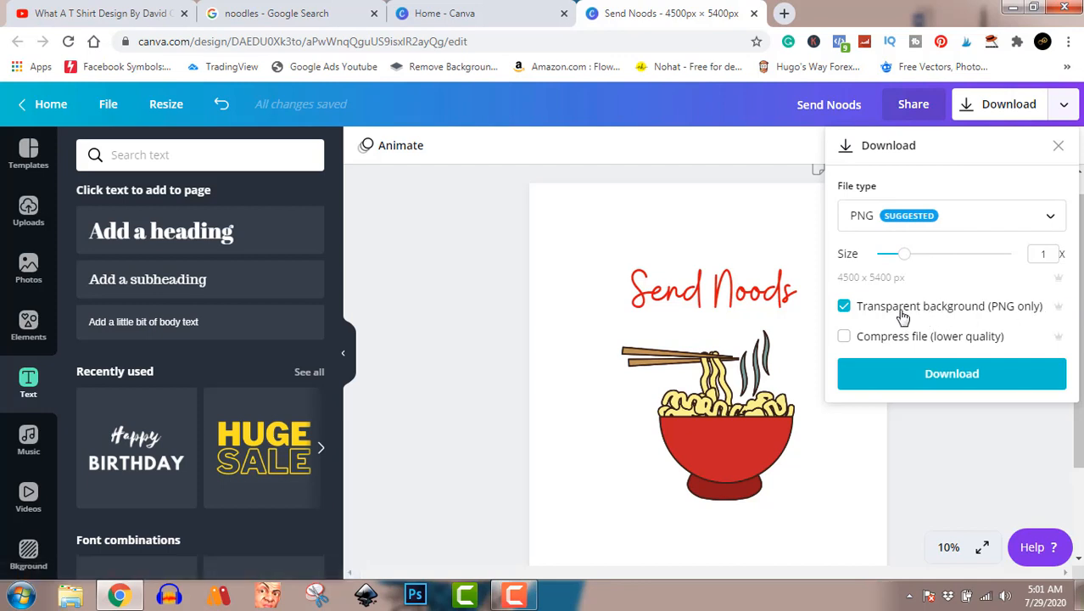
left_click(967, 375)
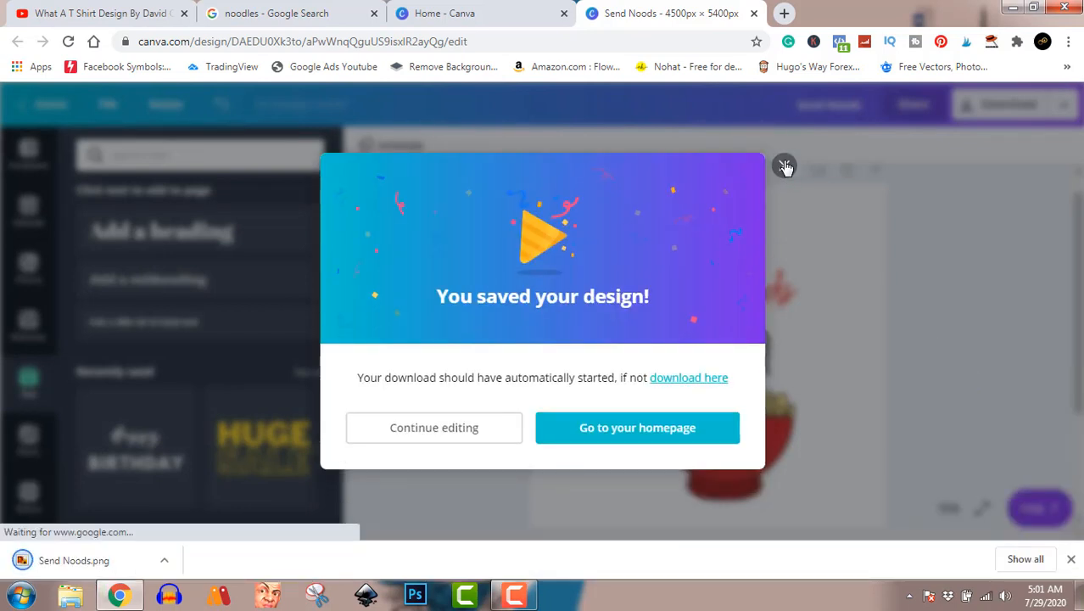
left_click(786, 168)
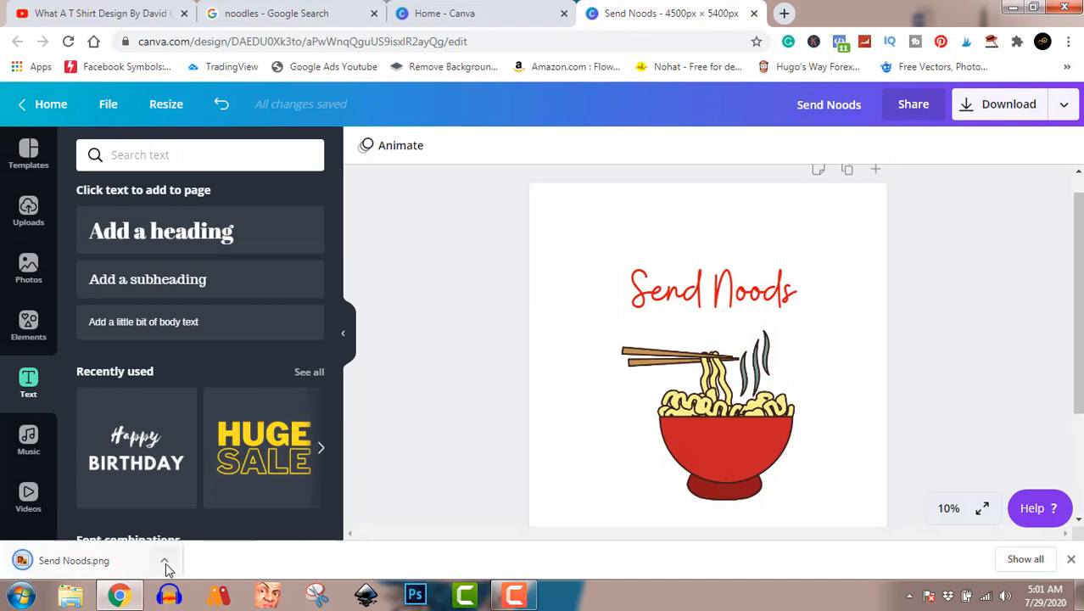
Show the downloaded Send Noods.png in its folder and open it in Windows Photo Viewer
left_click(164, 561)
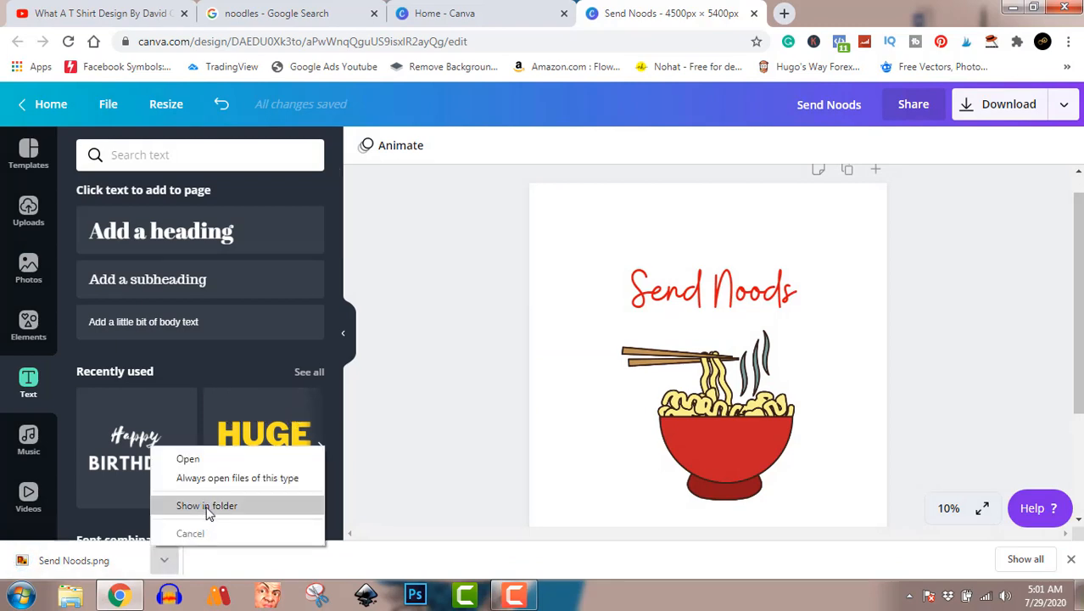
left_click(206, 505)
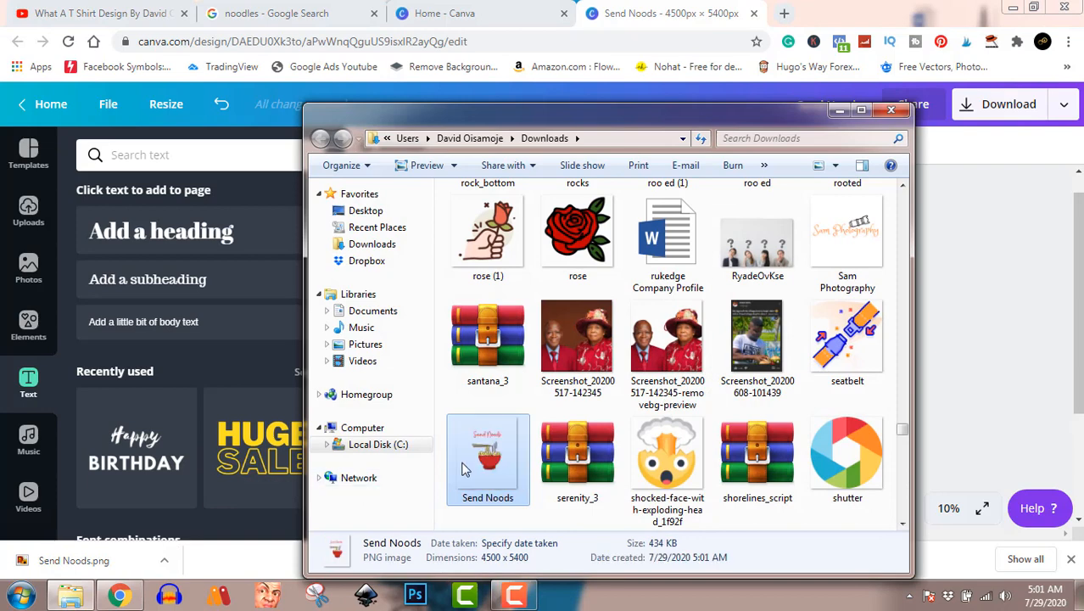
double_click(490, 462)
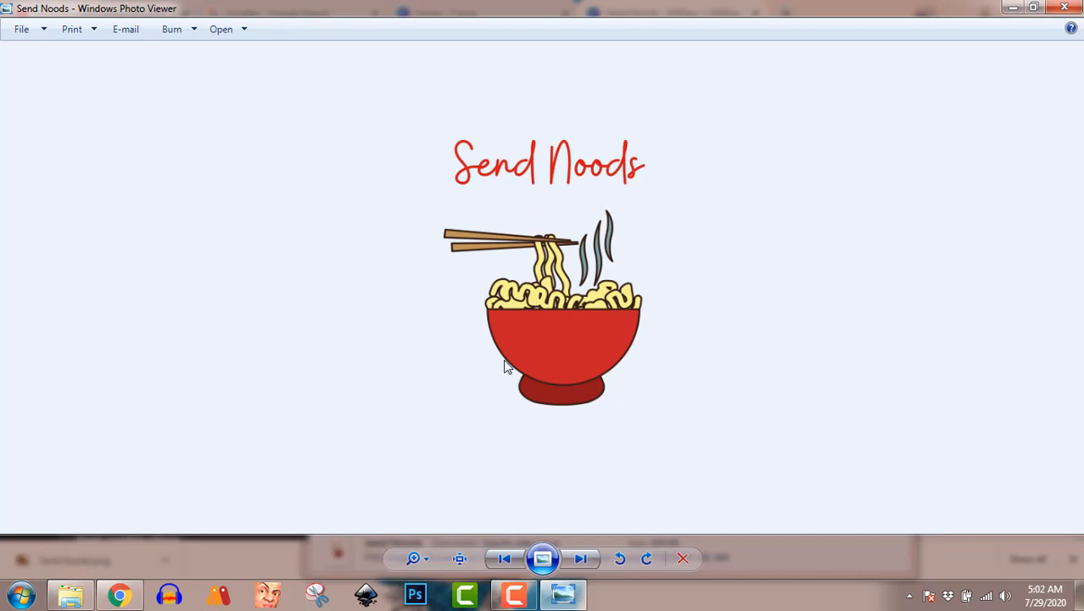
left_click(517, 597)
left_click(528, 599)
left_click(513, 596)
left_click(513, 596)
left_click(513, 596)
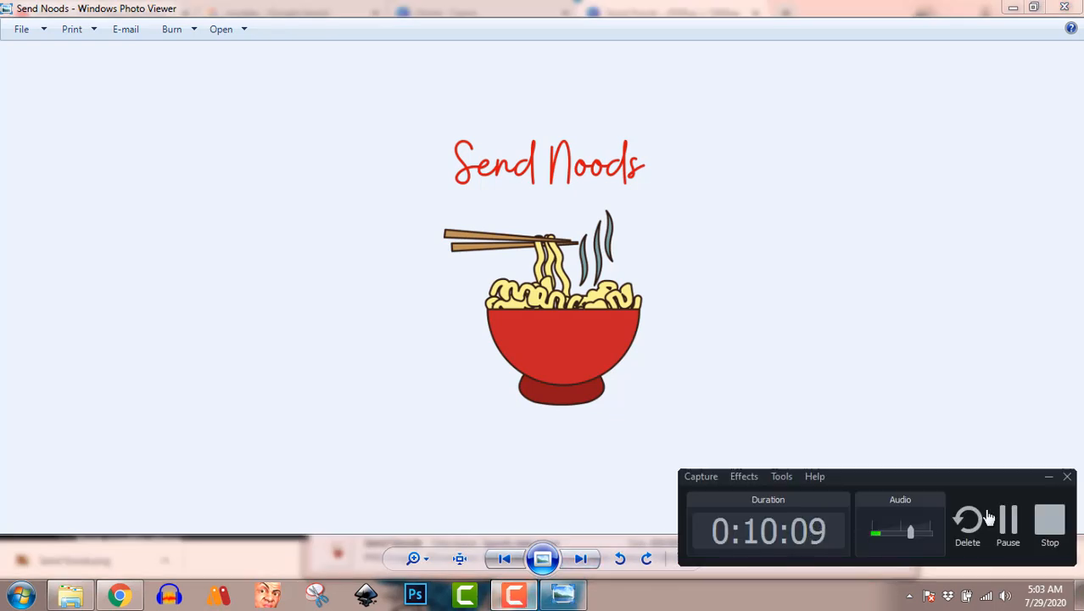